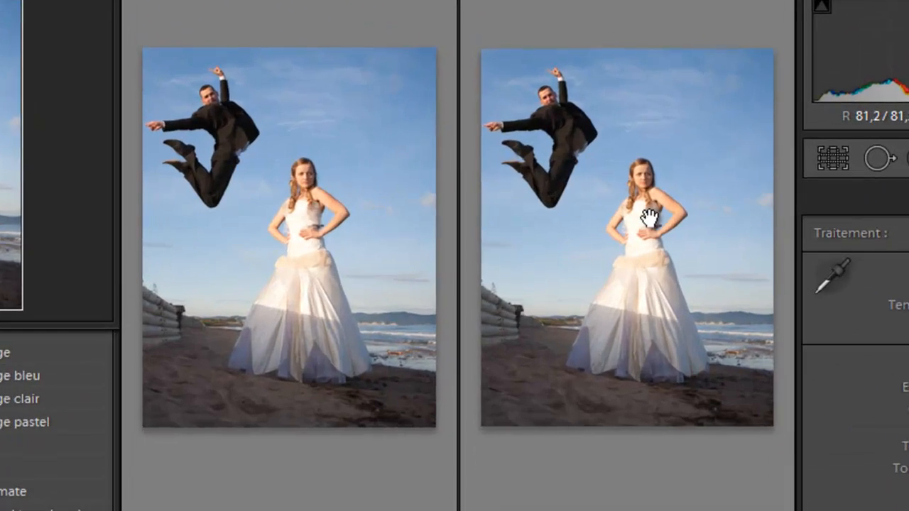
Inspect the bride's dress and the jumping groom's suit up close in the before/after comparison
left_click(584, 201)
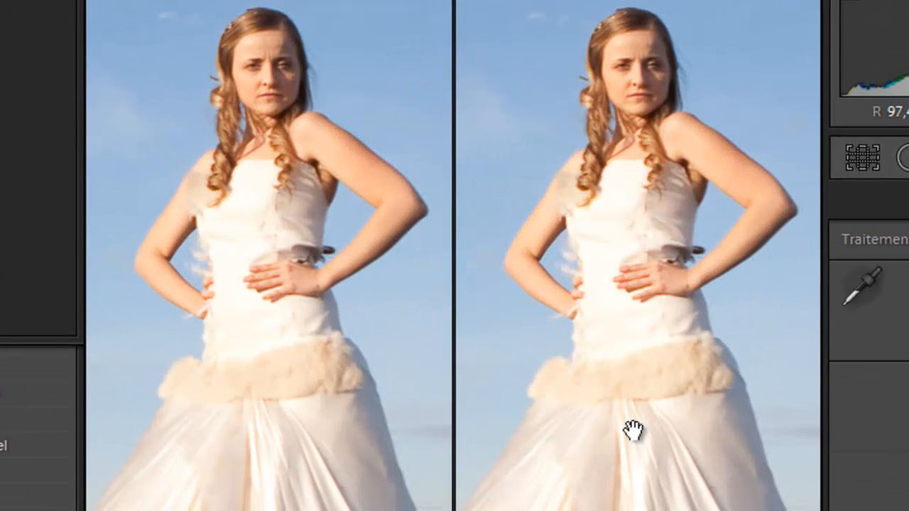
left_click(619, 347)
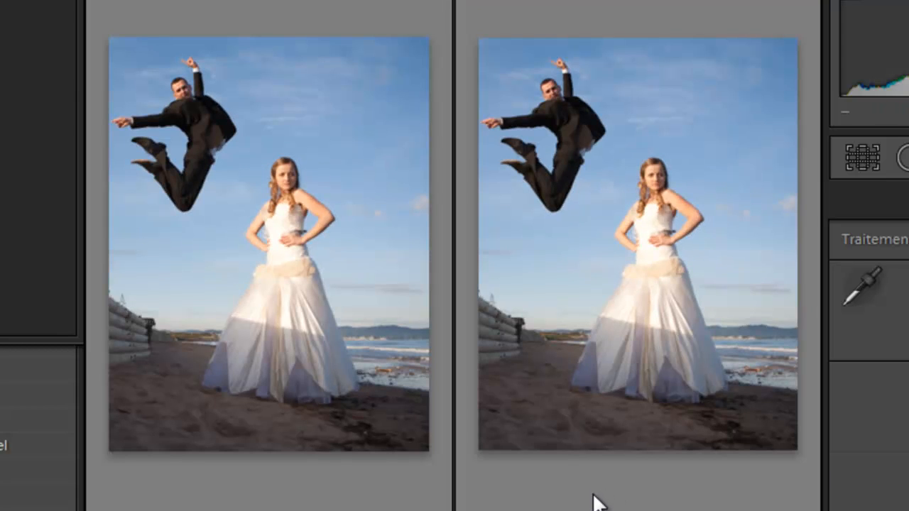
left_click(556, 116)
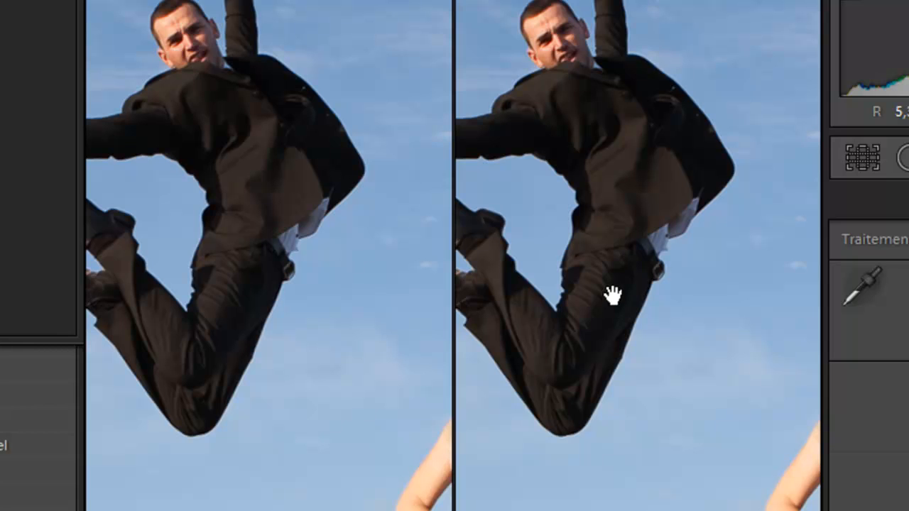
left_click(632, 279)
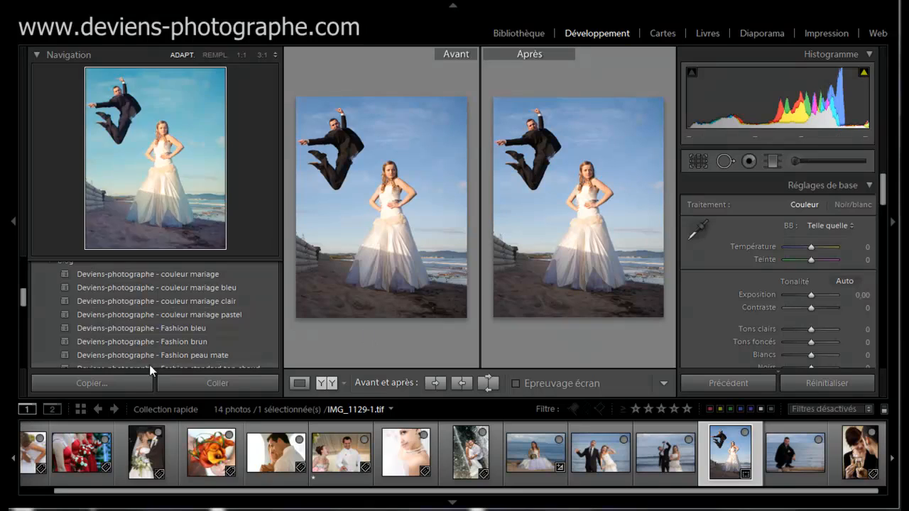
Apply the "Deviens-photographe - couleur mariage" preset to the beach wedding photo and compare the groom before and after
left_click(182, 274)
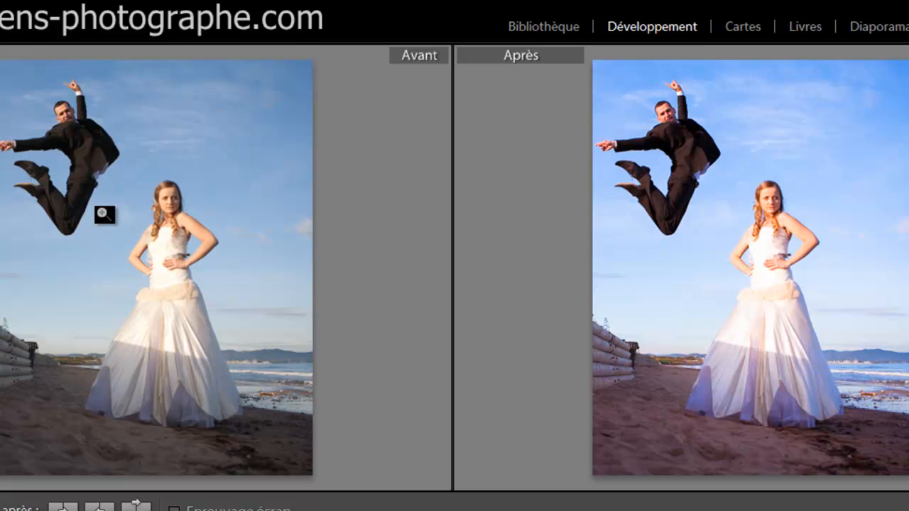
left_click(78, 114)
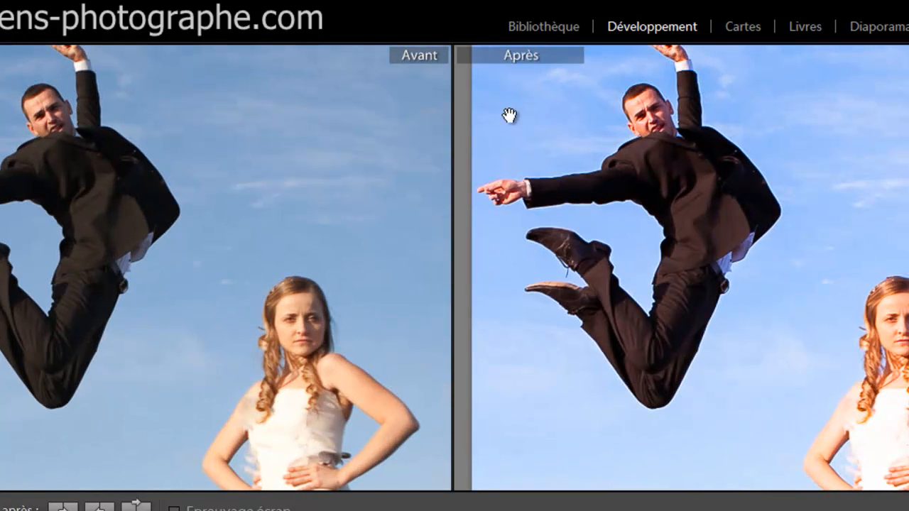
left_click(721, 276)
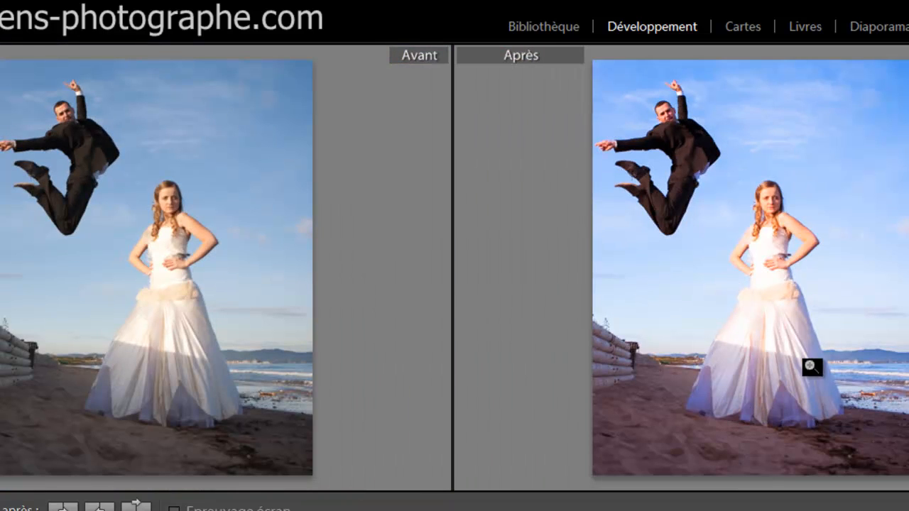
key("Tab")
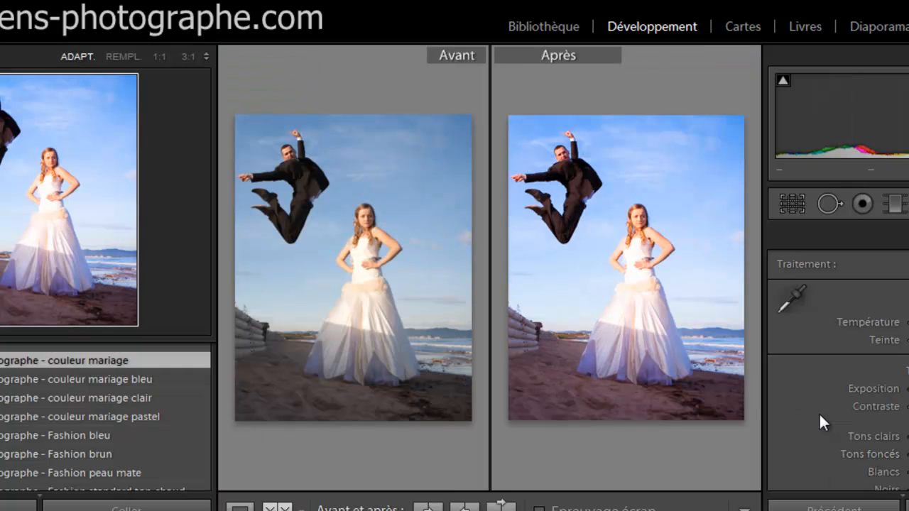
Lower Blancs to −100 and Tons clairs to −79, and check the bride's dress up close
scroll(820, 414, "down", 2)
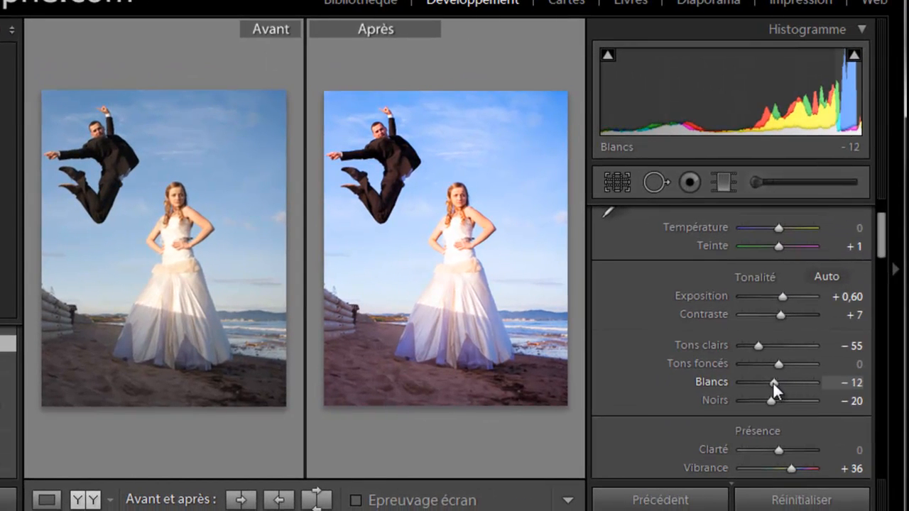
left_click_drag(773, 381, 740, 386)
left_click_drag(759, 343, 750, 348)
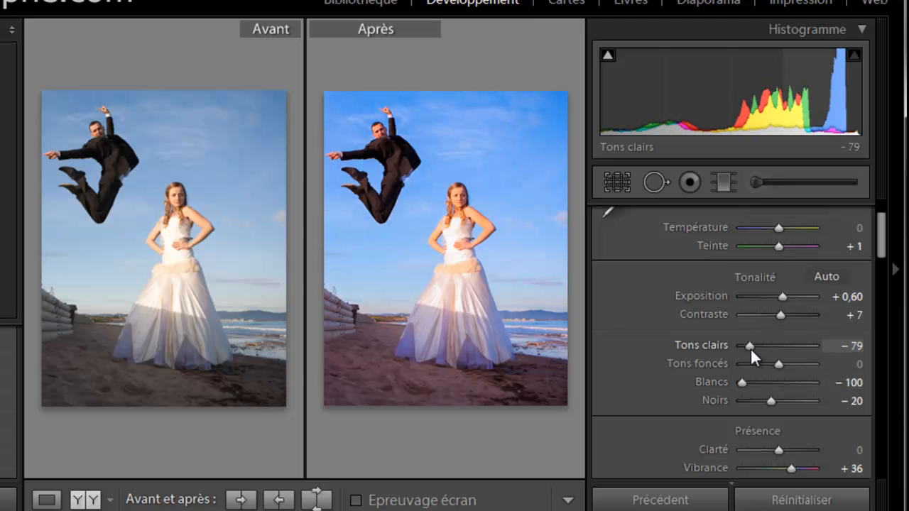
left_click(479, 259)
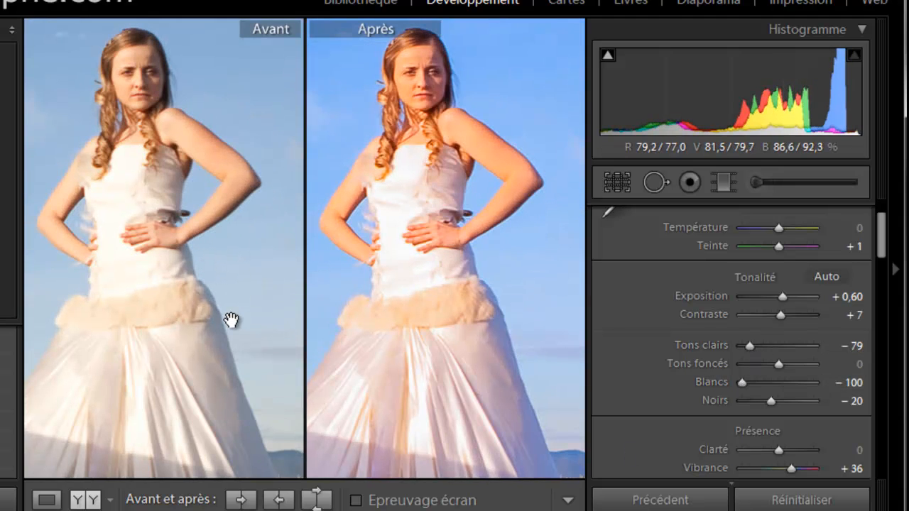
left_click(203, 247)
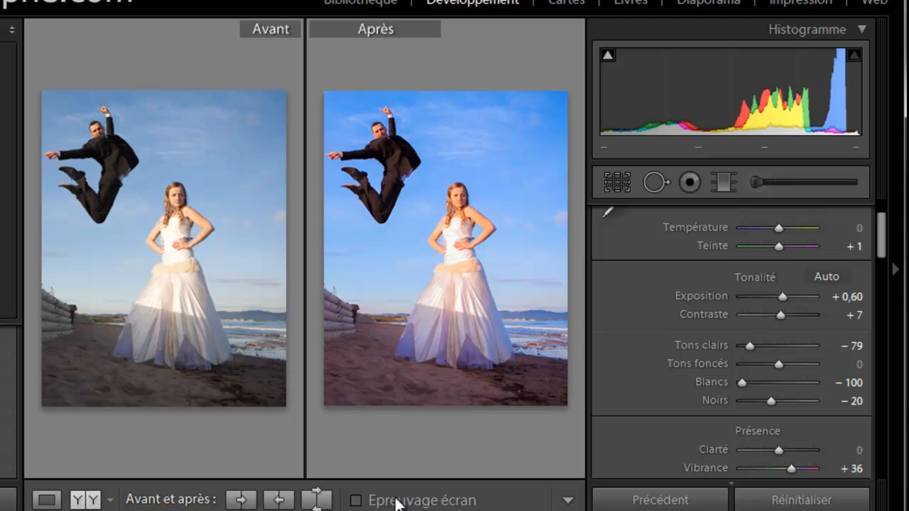
Undo the Tons clairs and Blancs changes and the applied preset on the beach wedding photo
key("ctrl+z")
key("ctrl+z")
key("ctrl+z")
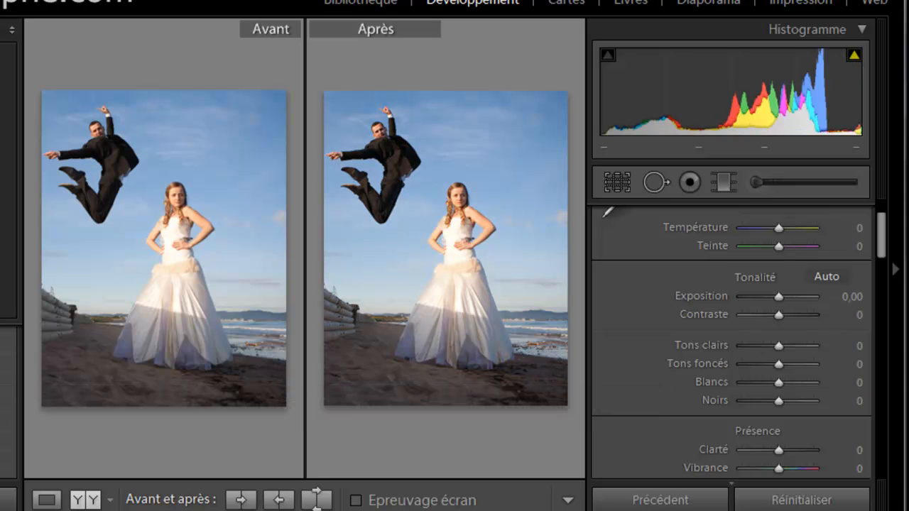
Switch to mariage-69.jpg, the bride kissed by two girls, and view its before/after comparison enlarged
key("Right")
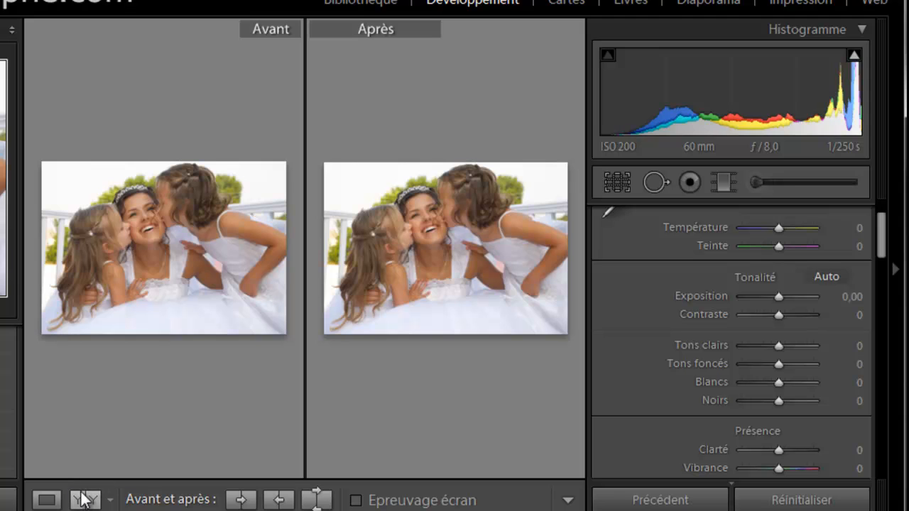
key("Tab")
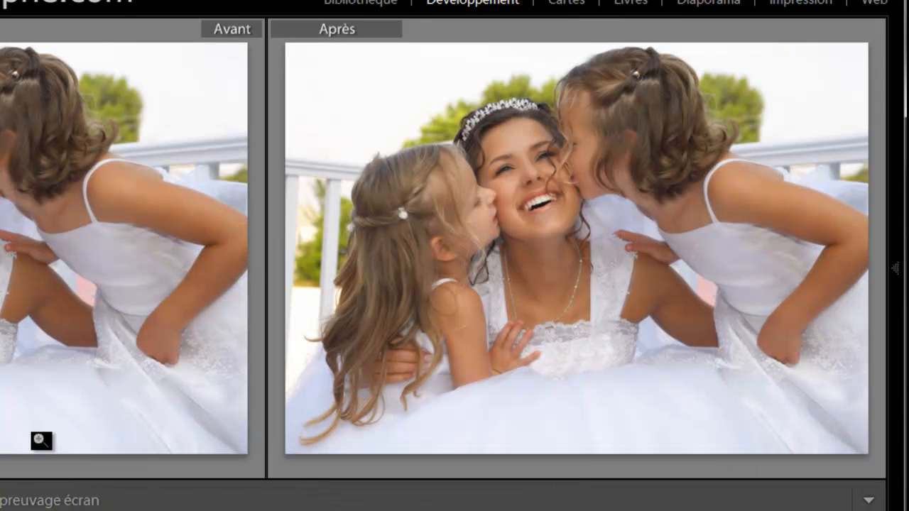
key("Tab")
left_click(39, 440)
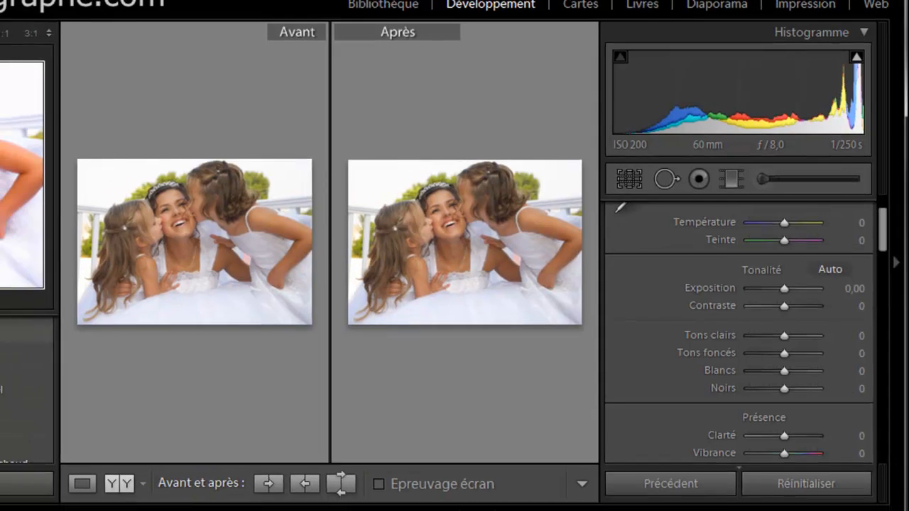
Try the "Deviens-photographe - couleur mariage" preset on mariage-69.jpg in the enlarged comparison and undo it
left_click(126, 277)
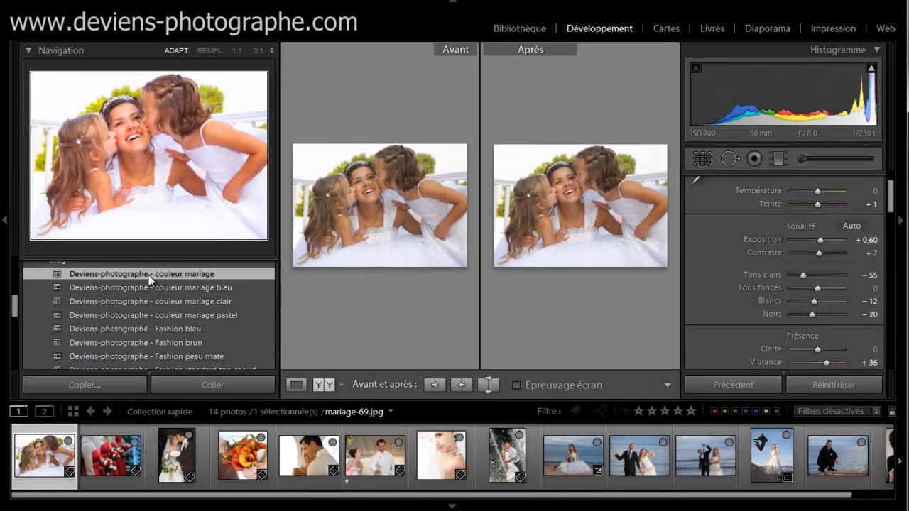
key("Tab")
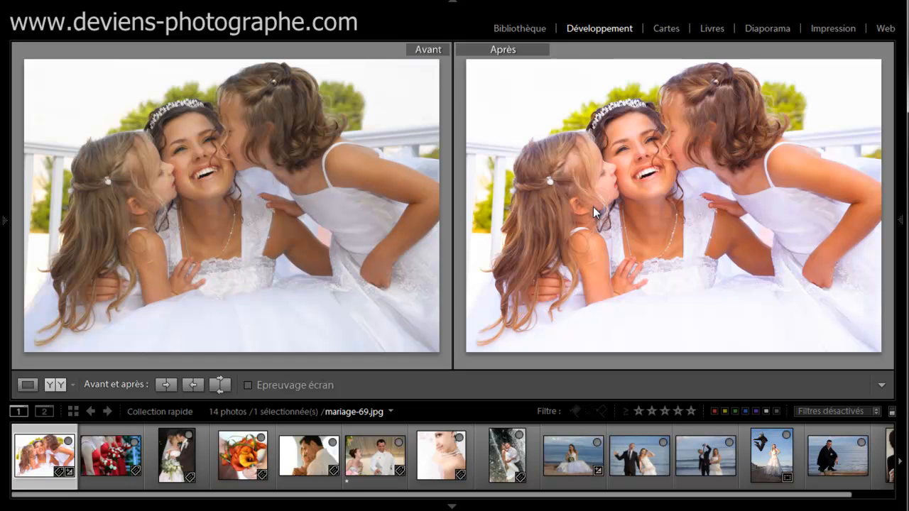
key("Tab")
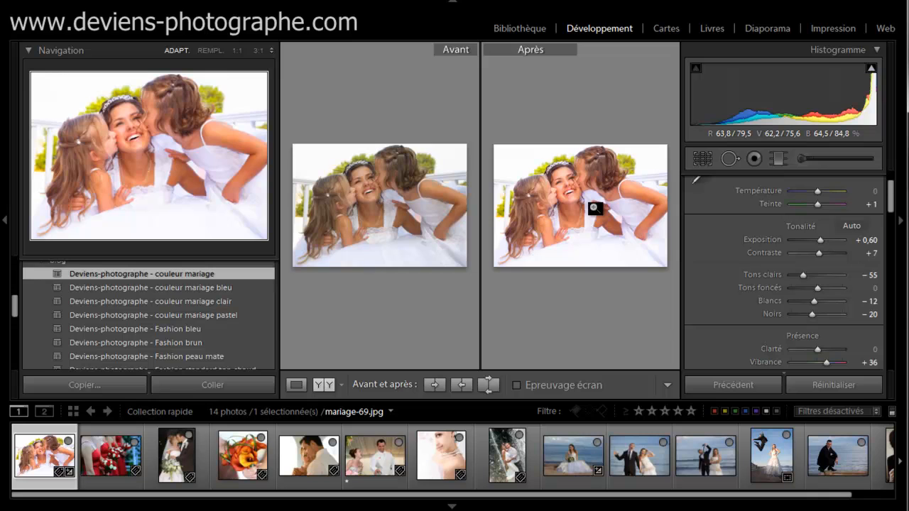
key("ctrl+z")
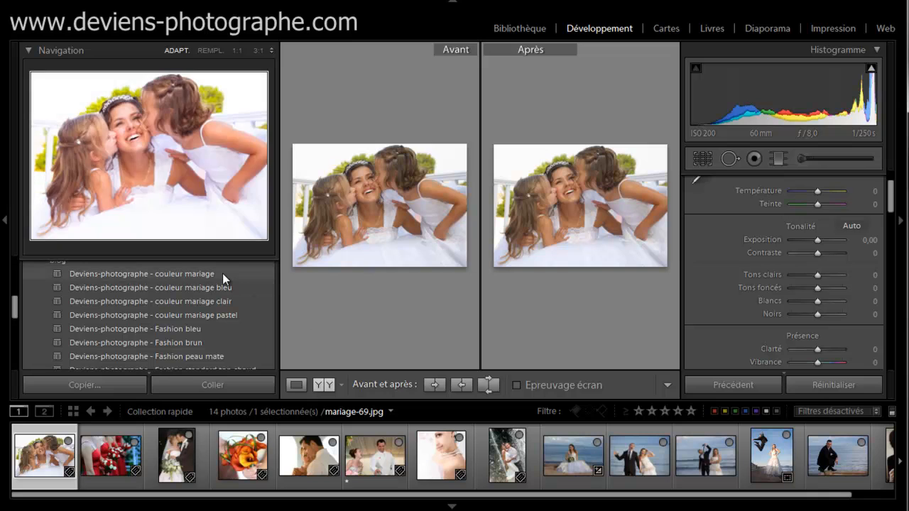
Apply the "Deviens-photographe - couleur mariage" preset to the bridesmaids photo mariage-08.jpg and compare before and after enlarged
left_click(104, 464)
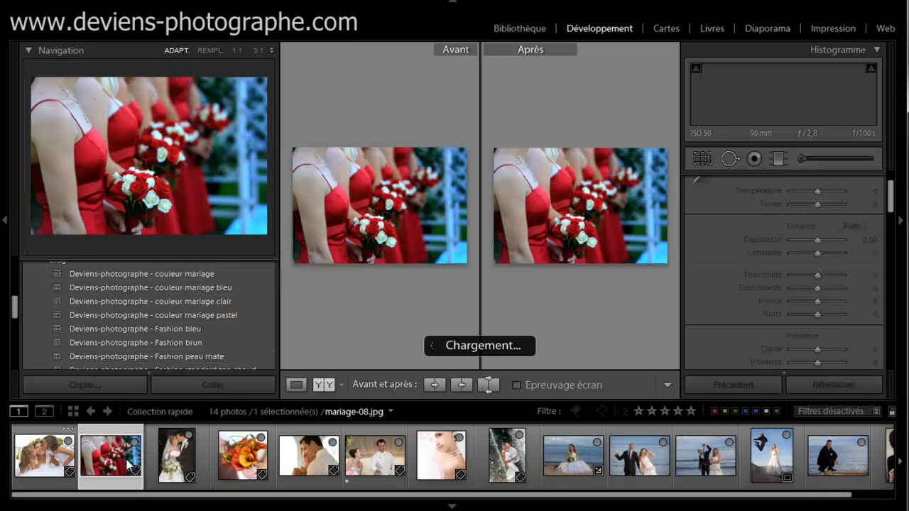
left_click(162, 272)
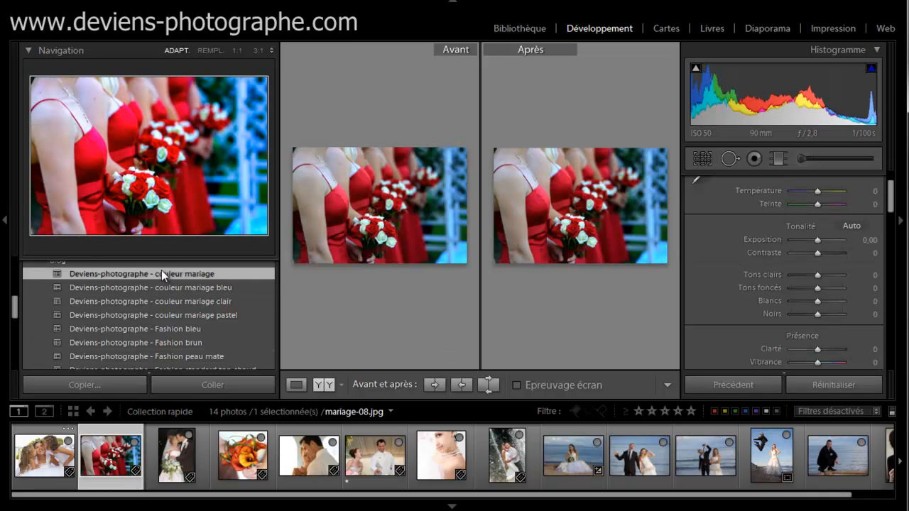
key("Tab")
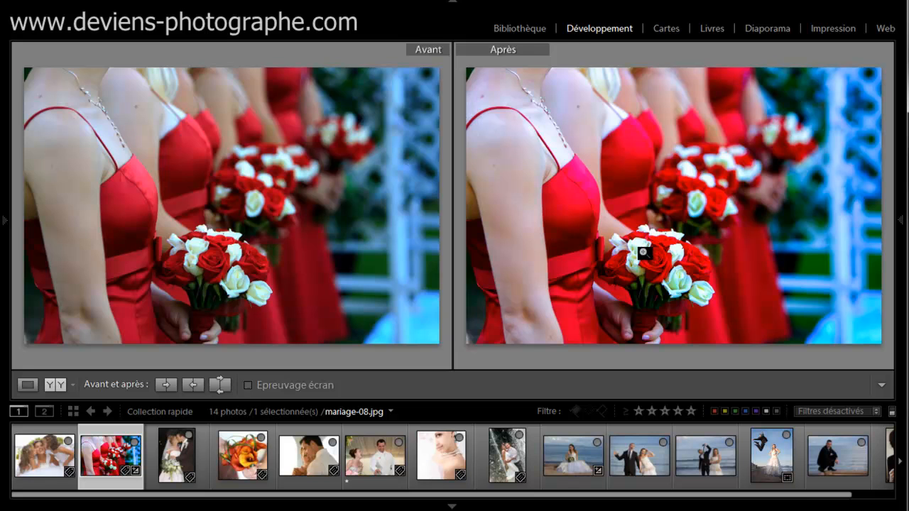
key("Tab")
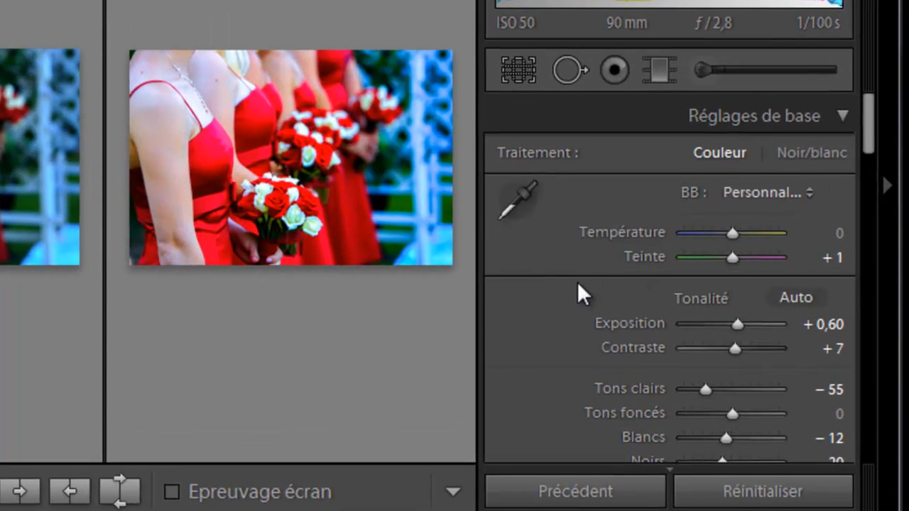
Set Tons clairs in the tone curve to −60 and check the white roses in the bouquets up close
scroll(576, 293, "down", 3)
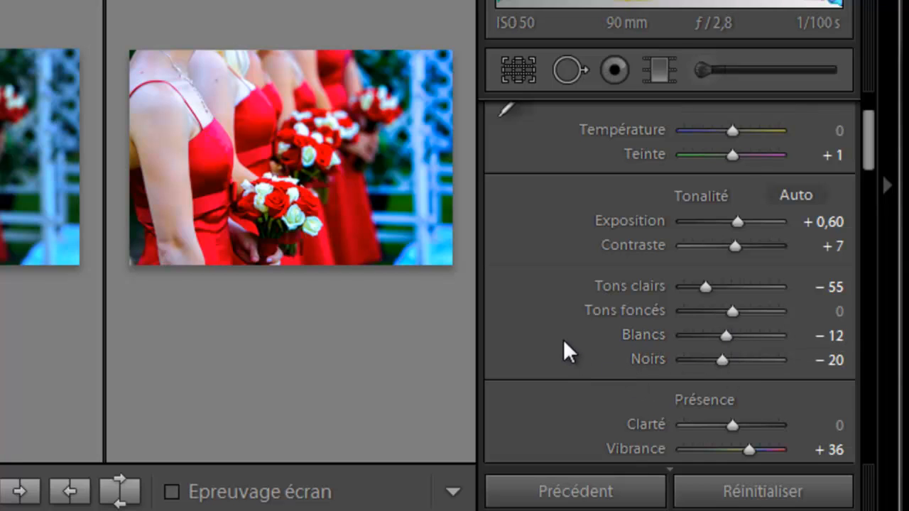
scroll(533, 313, "down", 3)
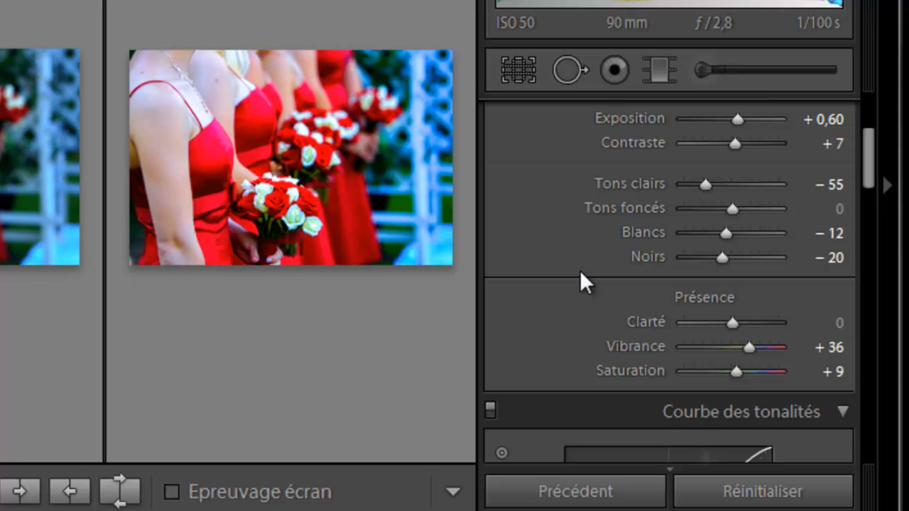
scroll(579, 270, "down", 6)
scroll(580, 270, "down", 3)
scroll(579, 269, "up", 3)
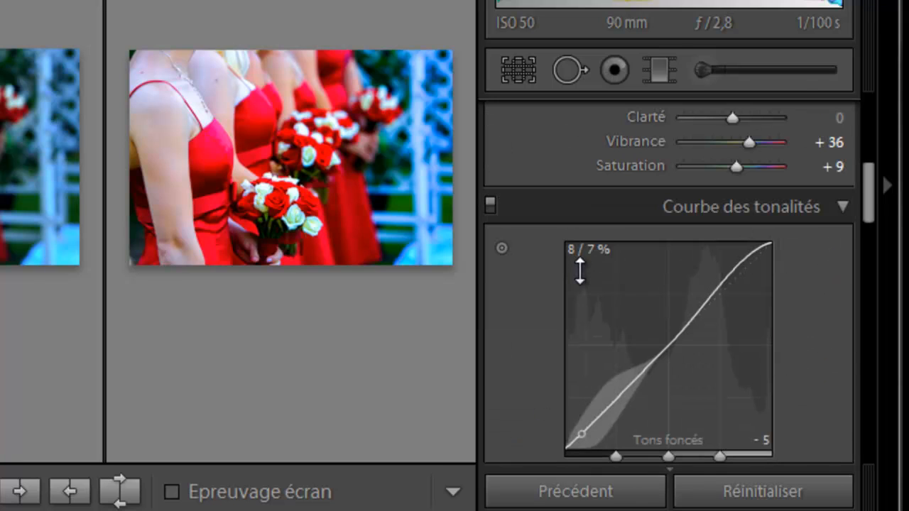
scroll(733, 284, "down", 6)
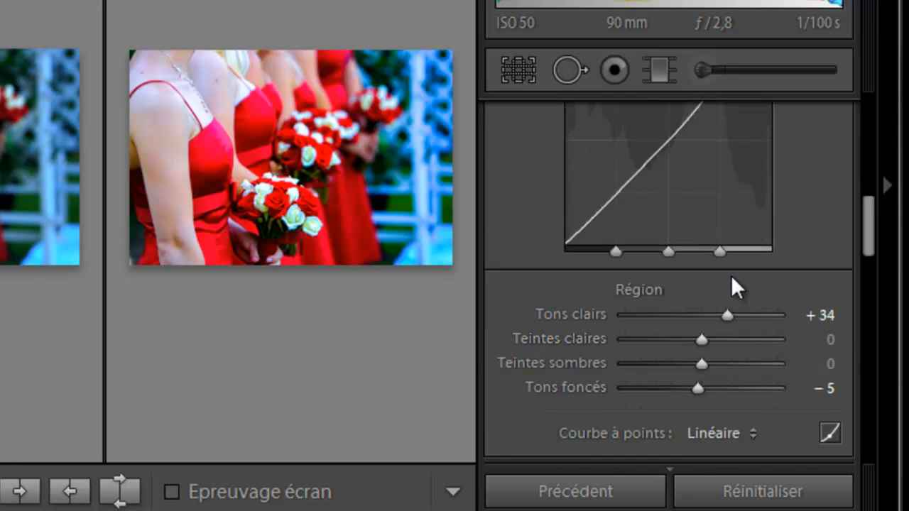
left_click_drag(723, 311, 651, 311)
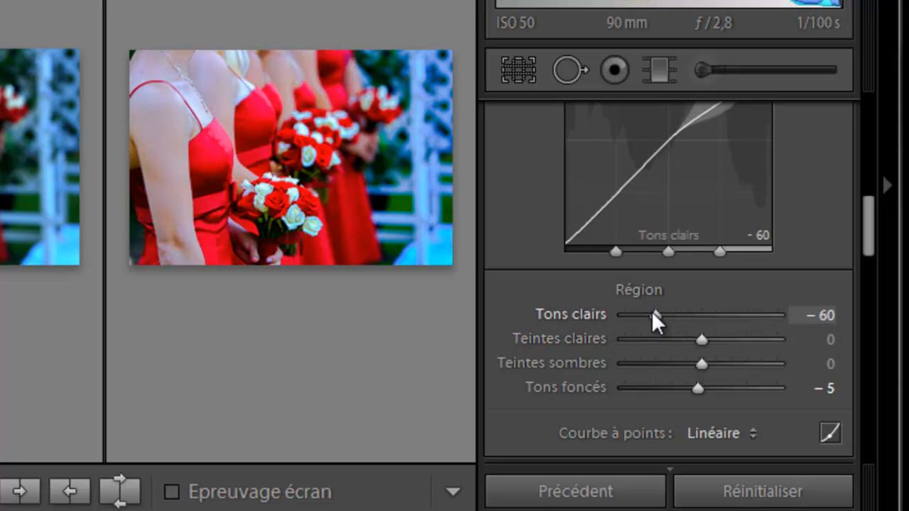
left_click(315, 128)
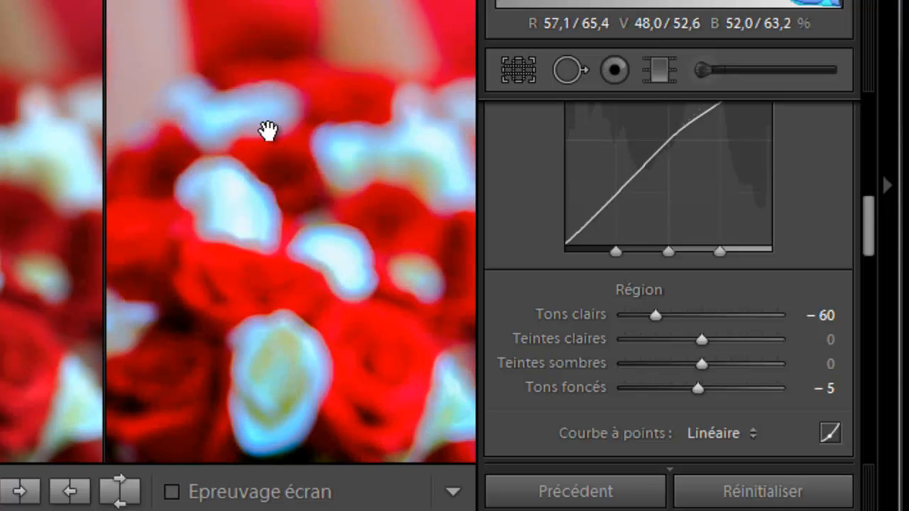
left_click(268, 130)
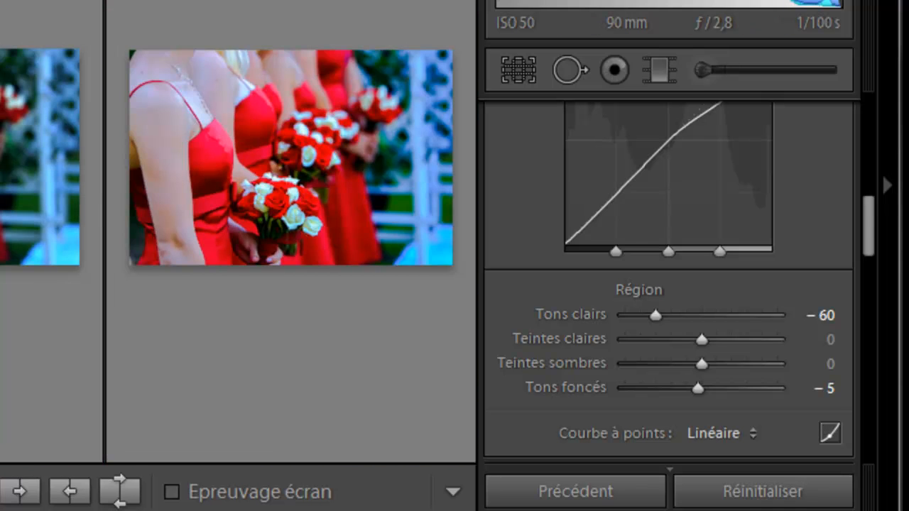
Leave the before/after comparison for the single-photo view and reset the tone curve's Tons clairs to 0
key("y")
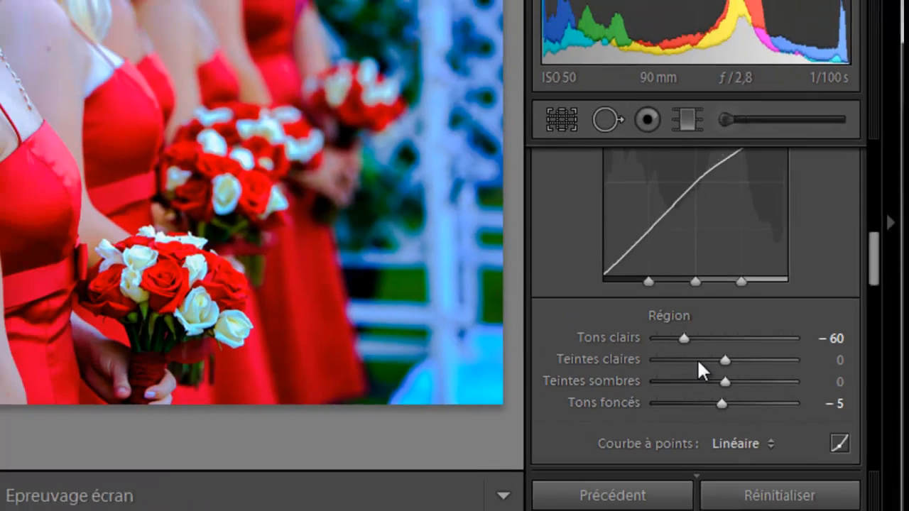
double_click(615, 338)
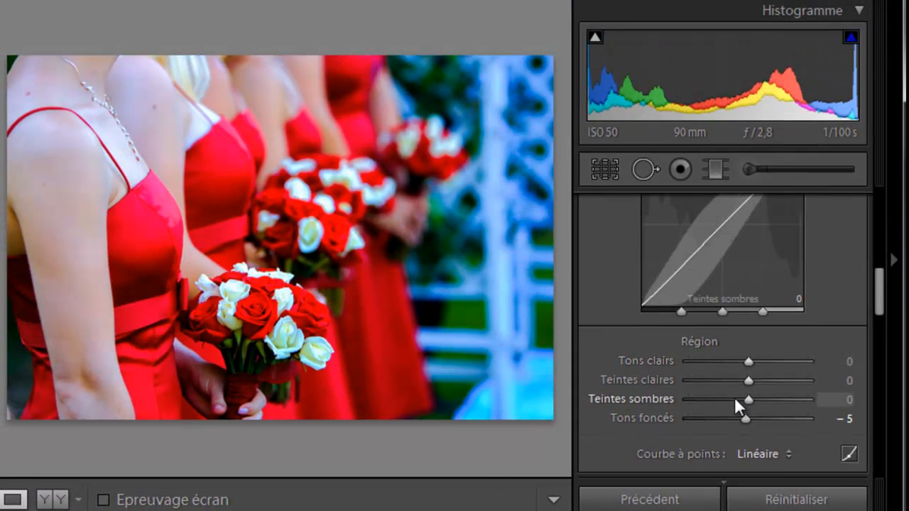
key("ctrl+z")
key("ctrl+z")
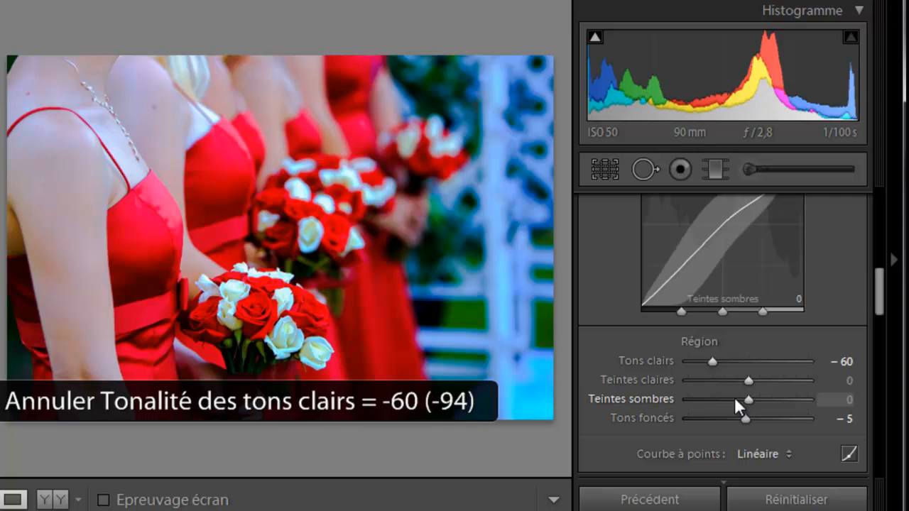
double_click(769, 357)
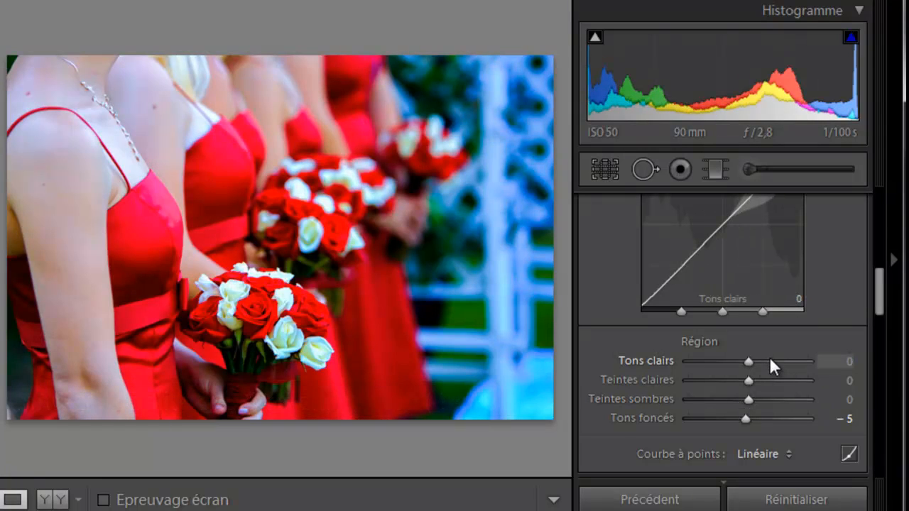
Undo the tone curve's Tons clairs reset and review the Couleur settings of the red through blue channels
key("ctrl+z")
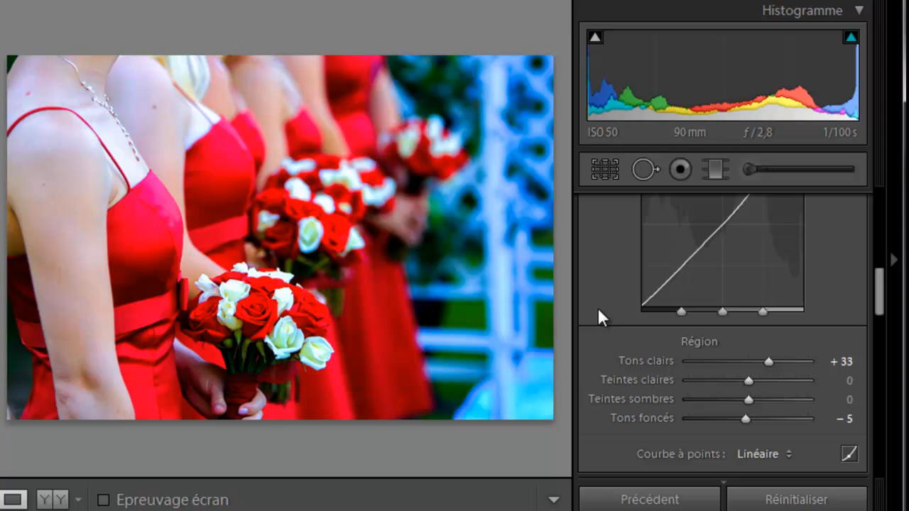
scroll(599, 307, "down", 5)
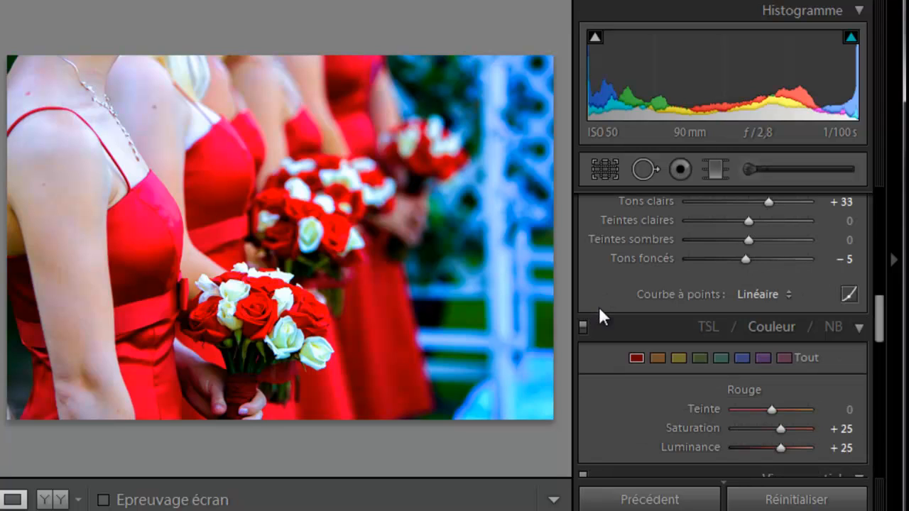
scroll(600, 309, "down", 3)
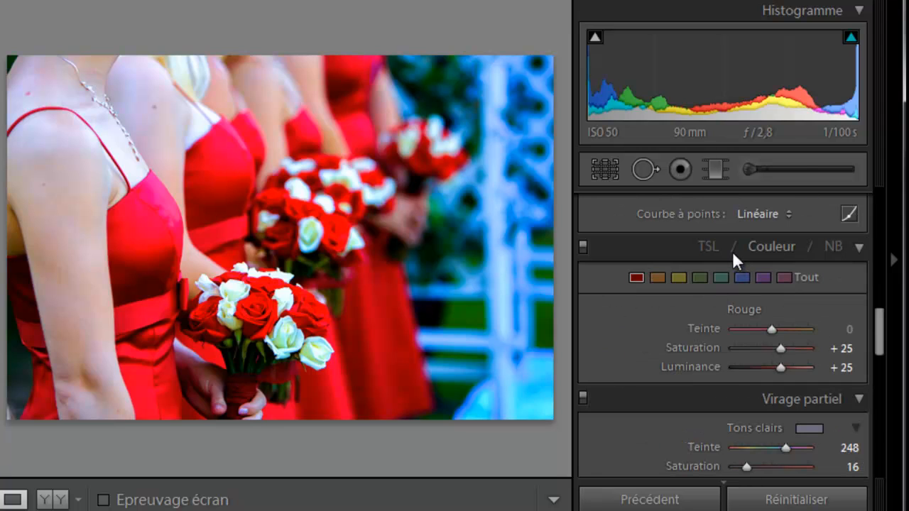
scroll(756, 272, "down", 3)
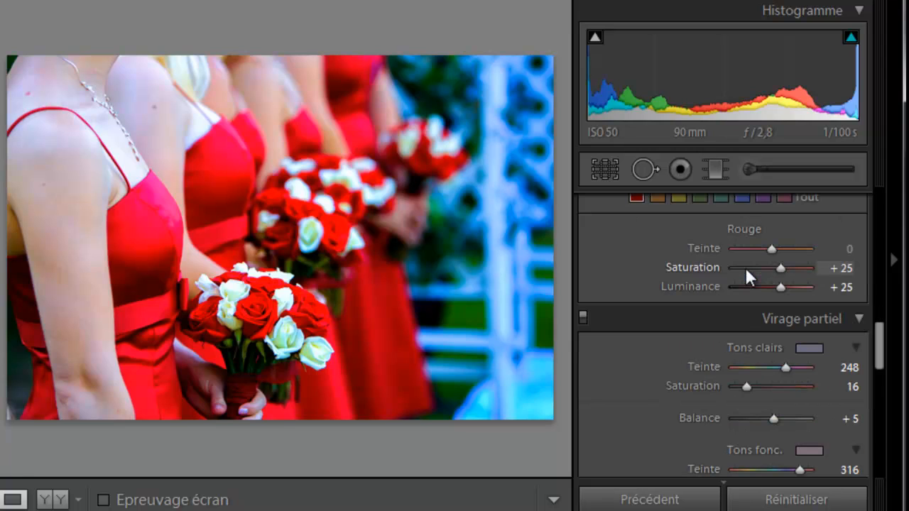
scroll(670, 296, "up", 3)
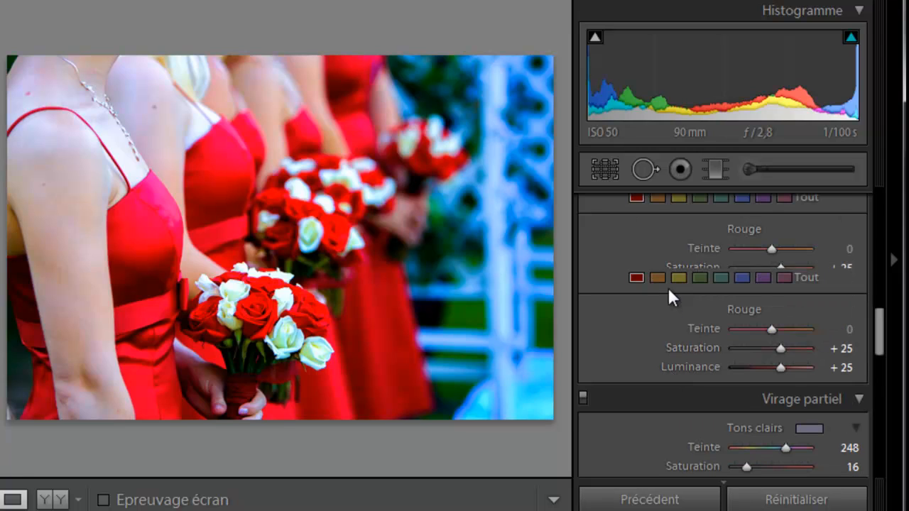
left_click(659, 279)
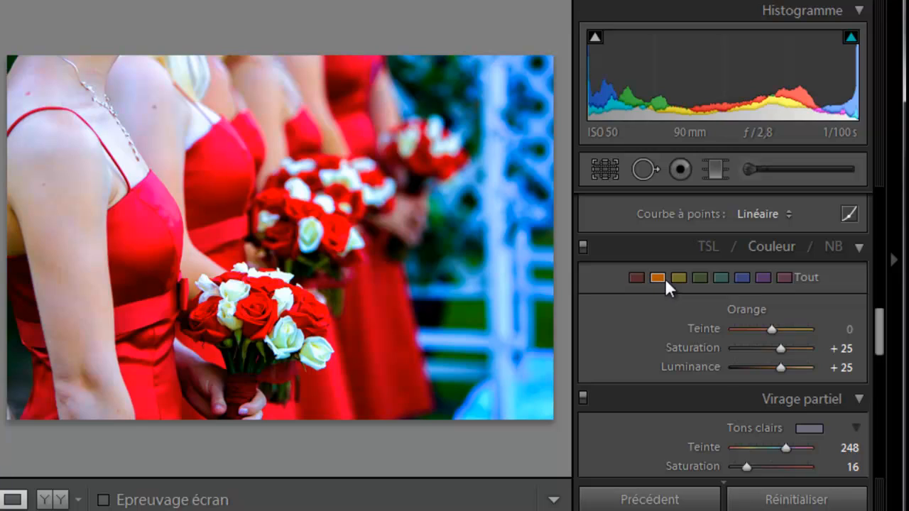
left_click(679, 276)
left_click(706, 276)
left_click(723, 275)
left_click(740, 277)
scroll(724, 302, "down", 3)
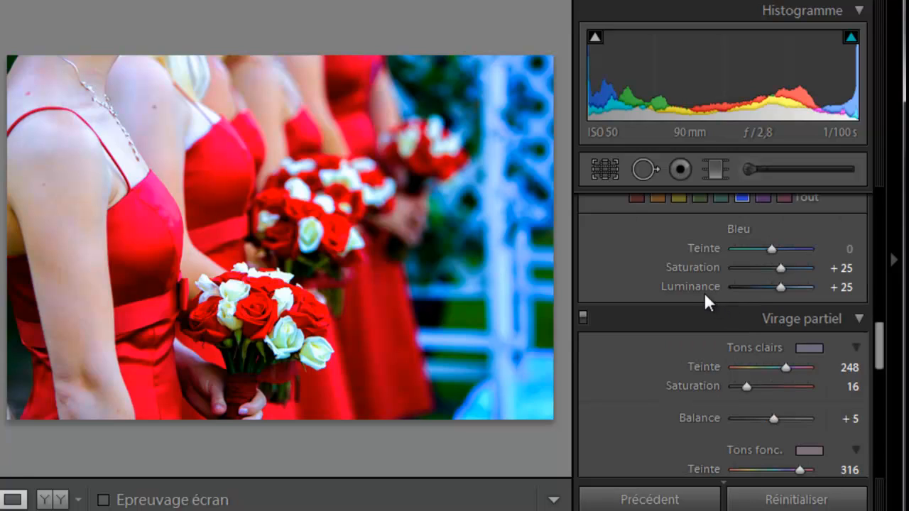
Try resetting the highlights Saturation in Virage partiel to 0 and undo the saturation changes
scroll(668, 289, "down", 3)
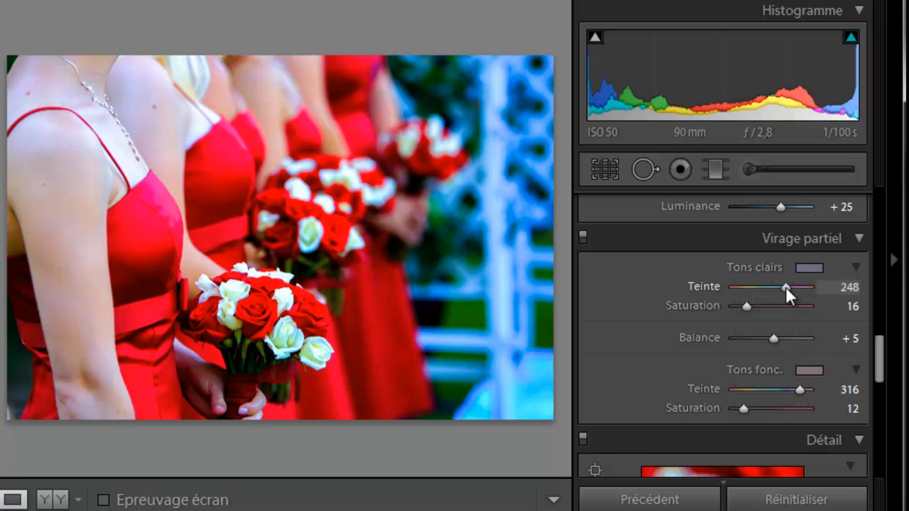
double_click(748, 307)
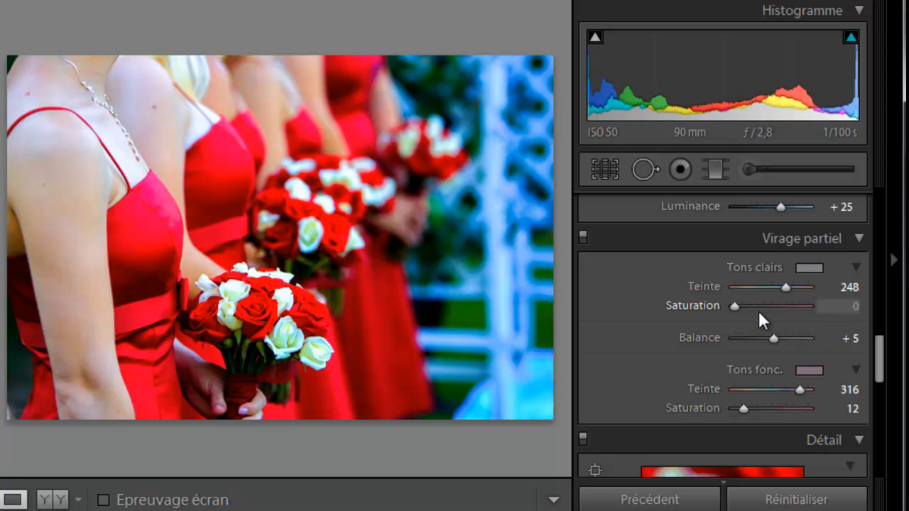
left_click_drag(736, 312, 746, 313)
key("ctrl+z")
key("ctrl+z")
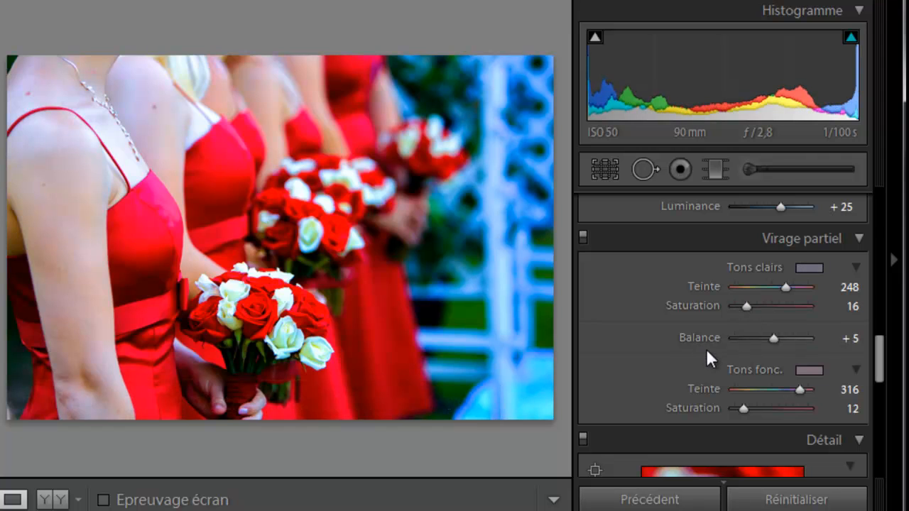
scroll(687, 327, "down", 2)
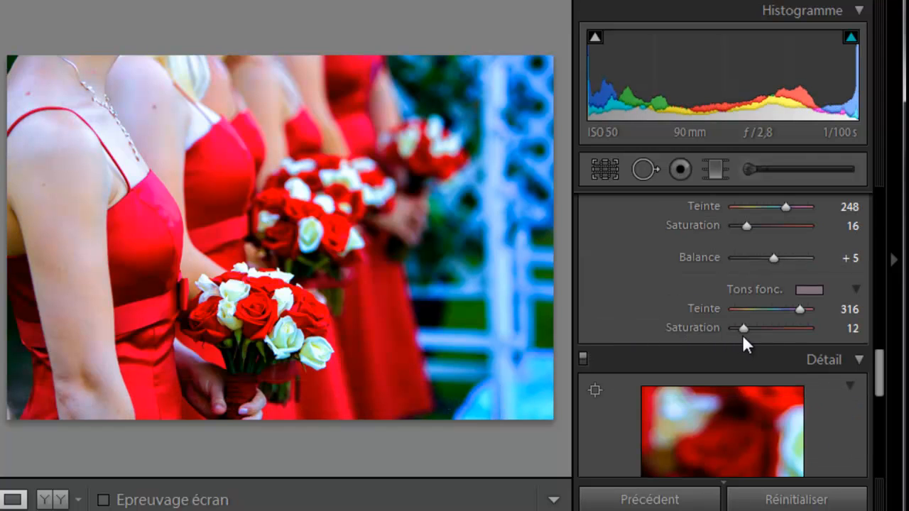
scroll(742, 319, "up", 5)
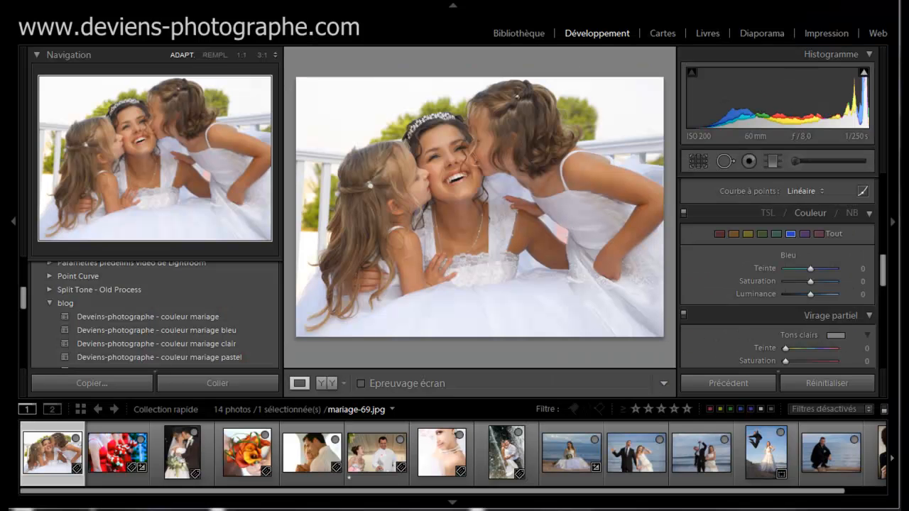
Apply the "Deviens-photographe - couleur mariage bleu" preset to mariage-69.jpg and compare before and after enlarged
left_click(210, 333)
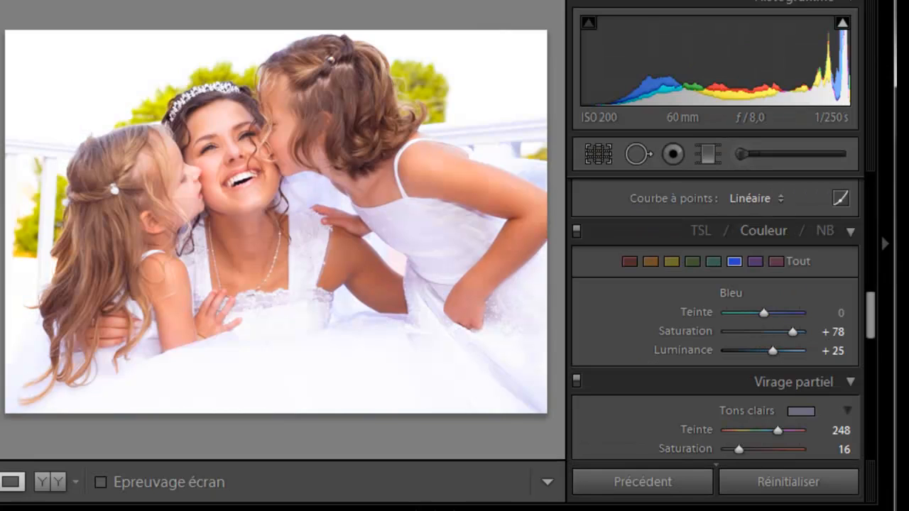
left_click(59, 482)
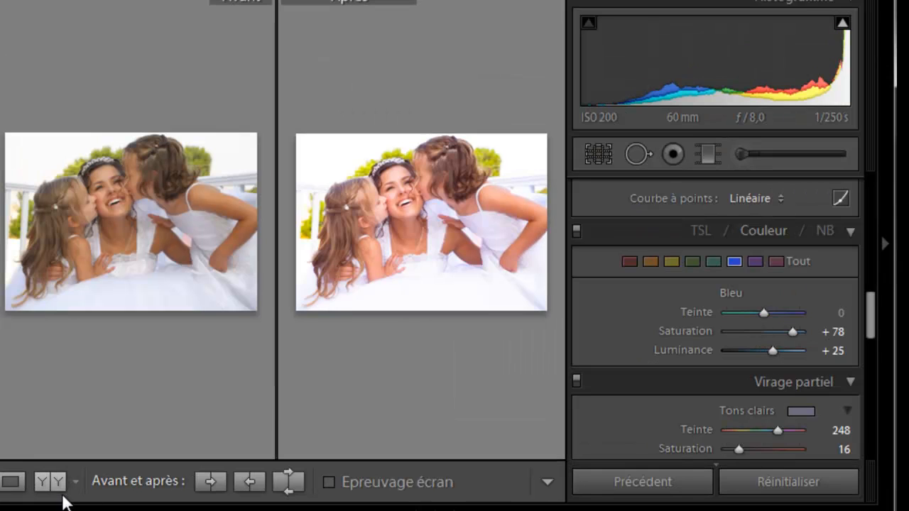
key("Tab")
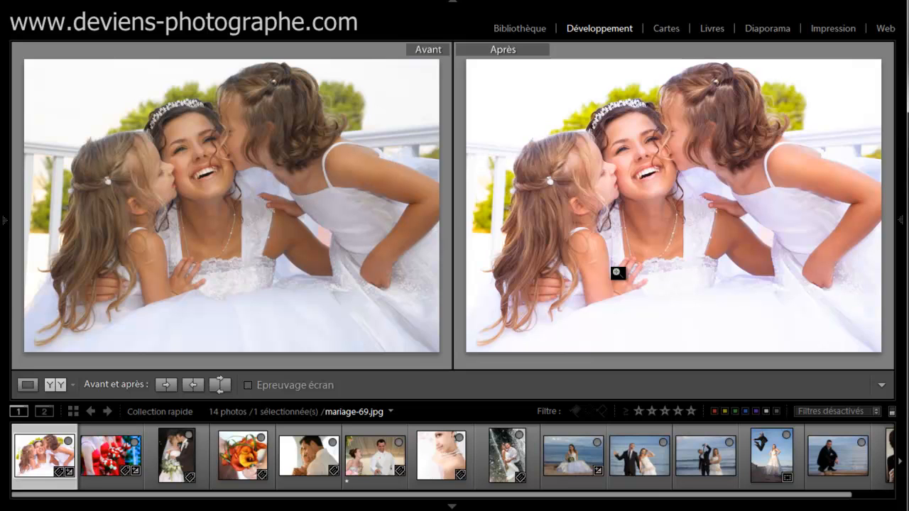
Preview the "couleur mariage bleu" preset on IMG_1129-1.tif, try it on the bouquet photo mariage-22.jpg and undo it
left_click(764, 456)
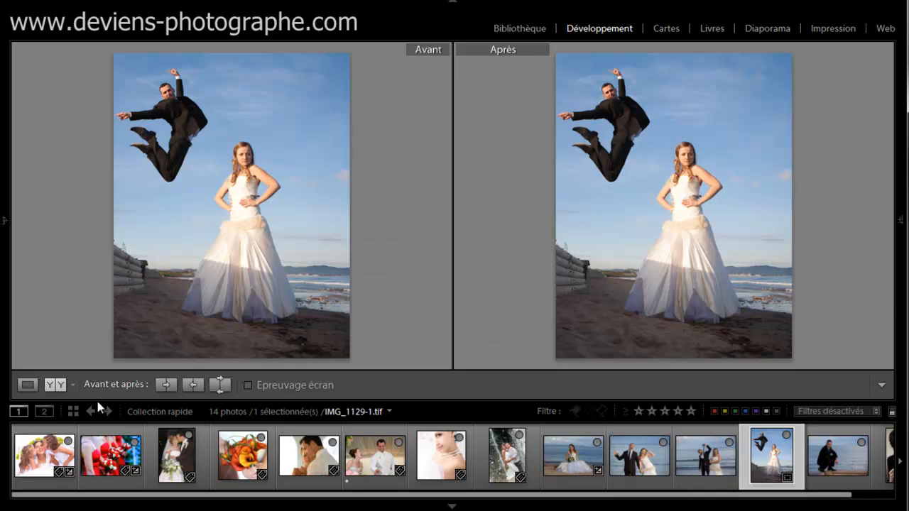
key("Tab")
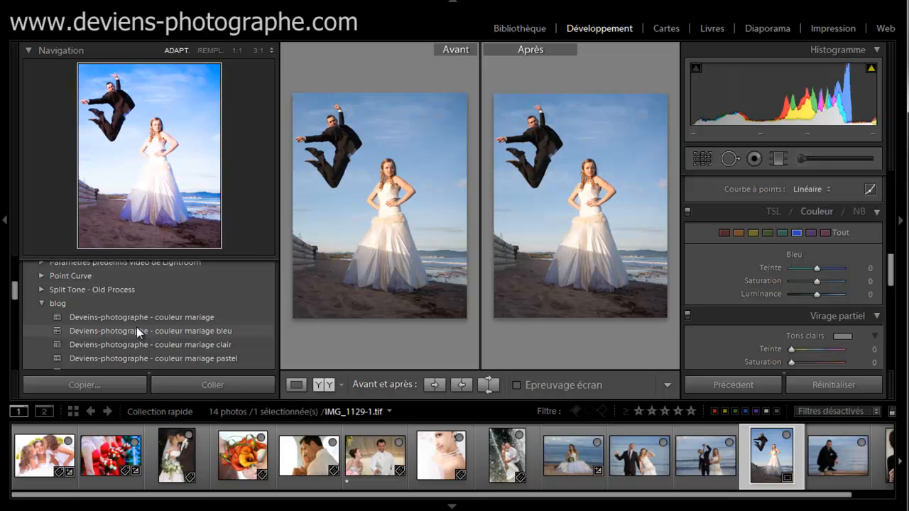
left_click(235, 450)
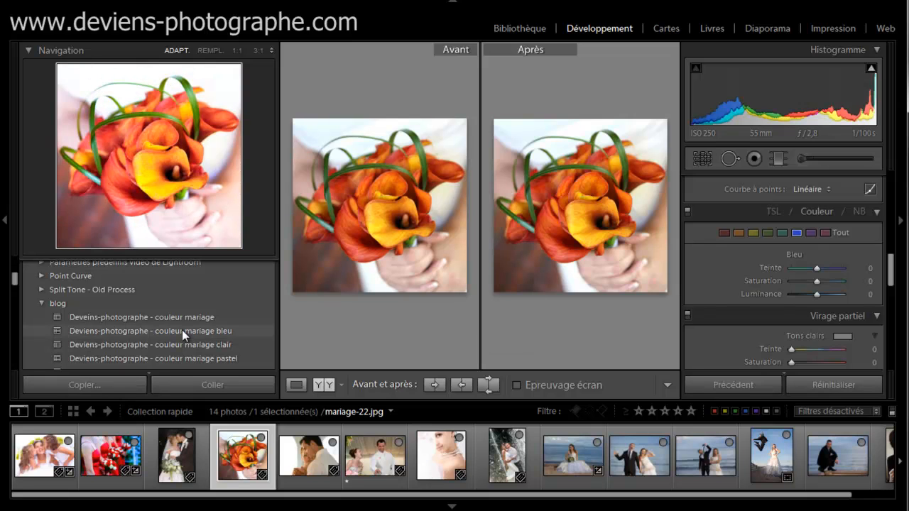
key("Tab")
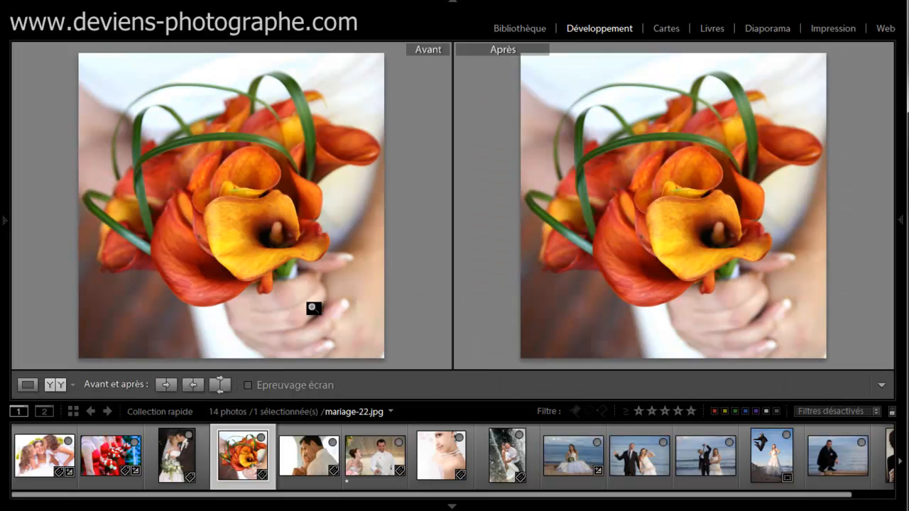
key("Tab")
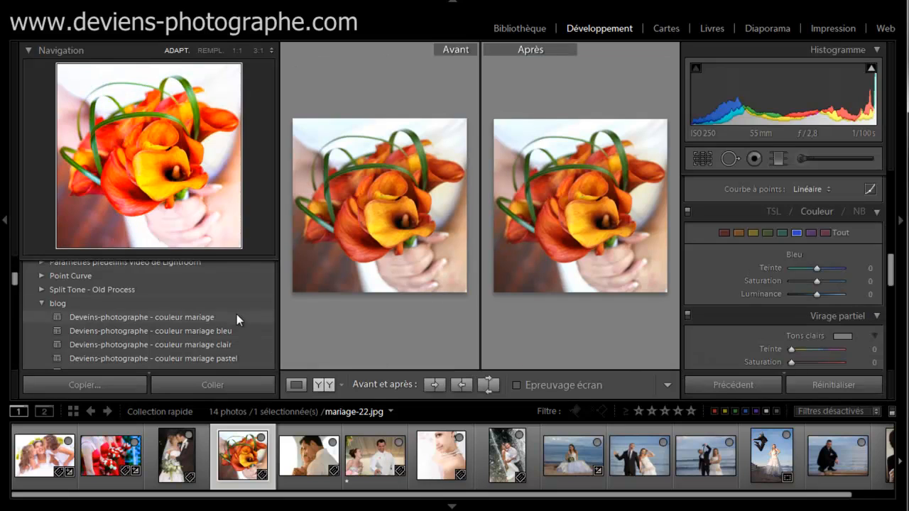
left_click(230, 334)
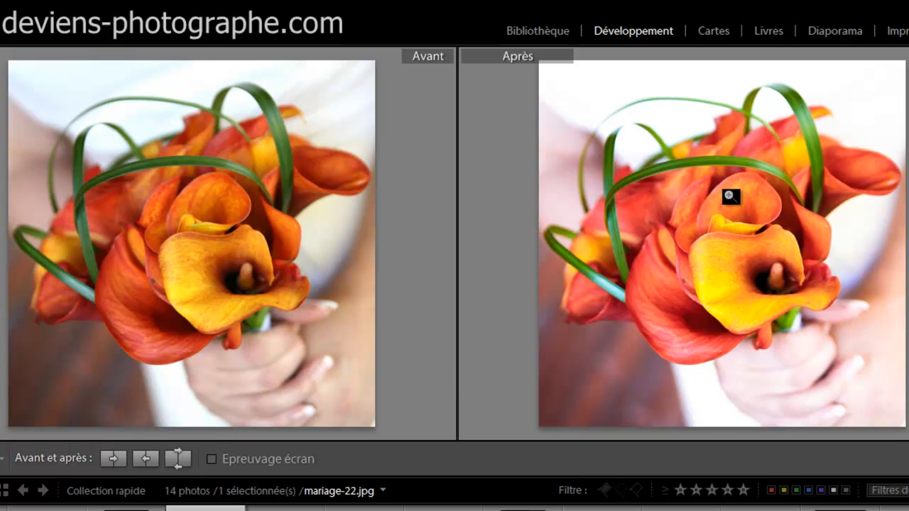
key("Tab")
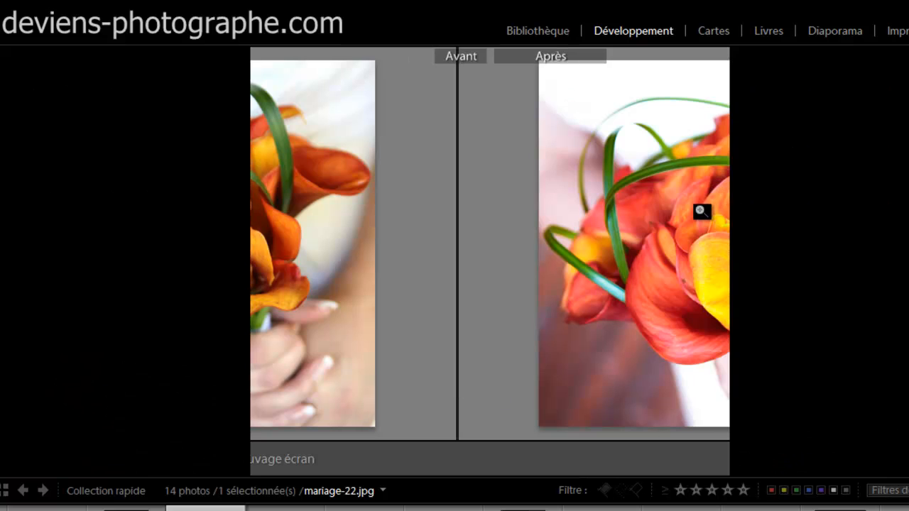
key("ctrl+z")
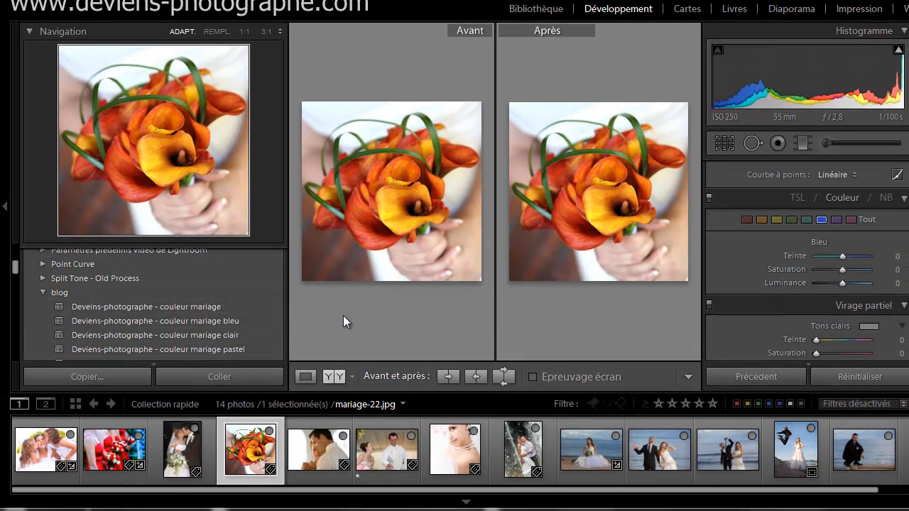
Return to mariage-69.jpg and examine its Tonalité and Présence settings and the bride's face up close
left_click(201, 316)
left_click(35, 454)
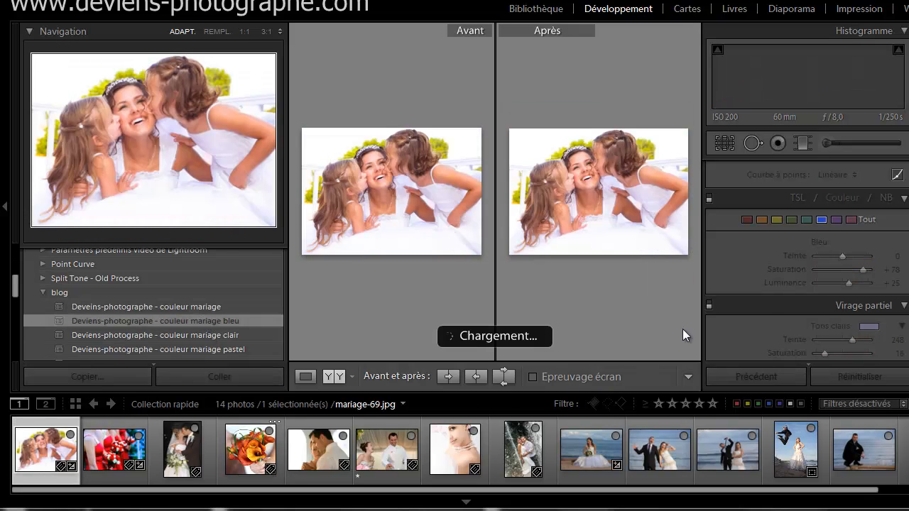
scroll(781, 277, "up", 2)
scroll(808, 274, "up", 5)
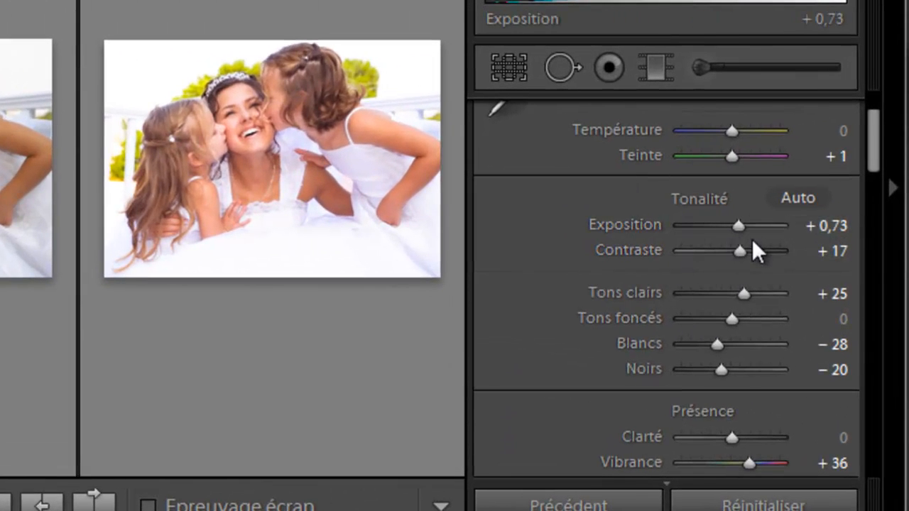
scroll(752, 244, "down", 3)
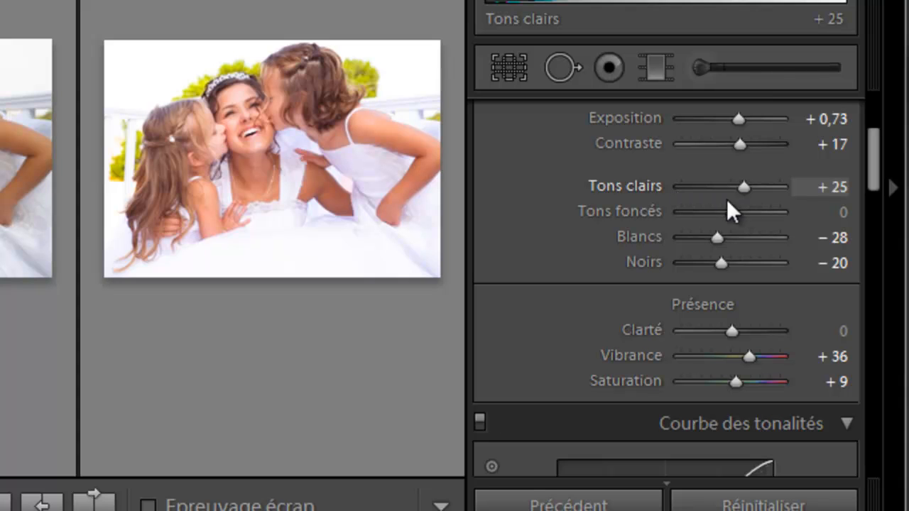
left_click(262, 138)
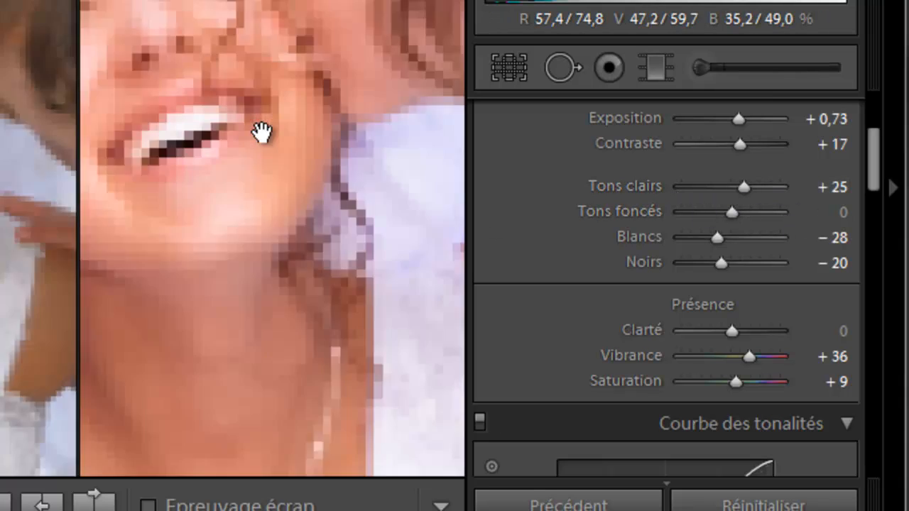
left_click(265, 139)
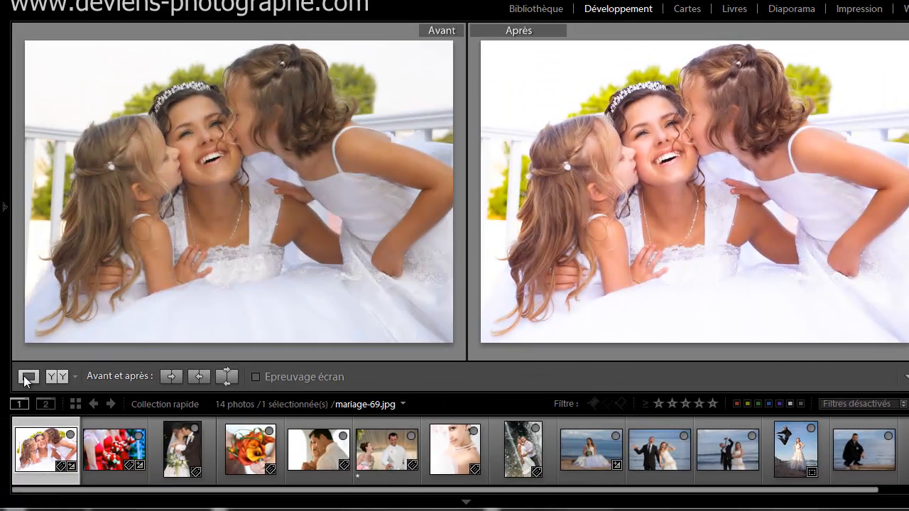
Show mariage-69.jpg in the single-photo view and examine its tone curve regions and blue Couleur settings
left_click(223, 395)
key("Tab")
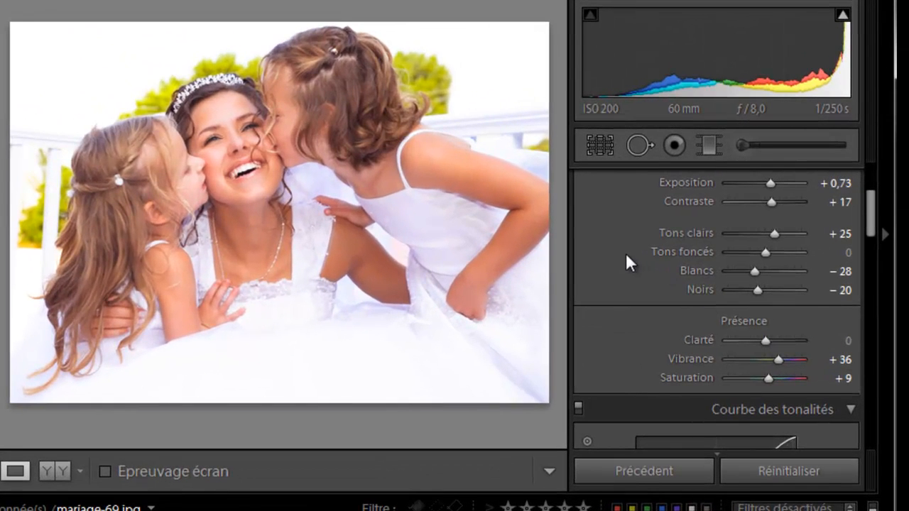
scroll(626, 255, "down", 6)
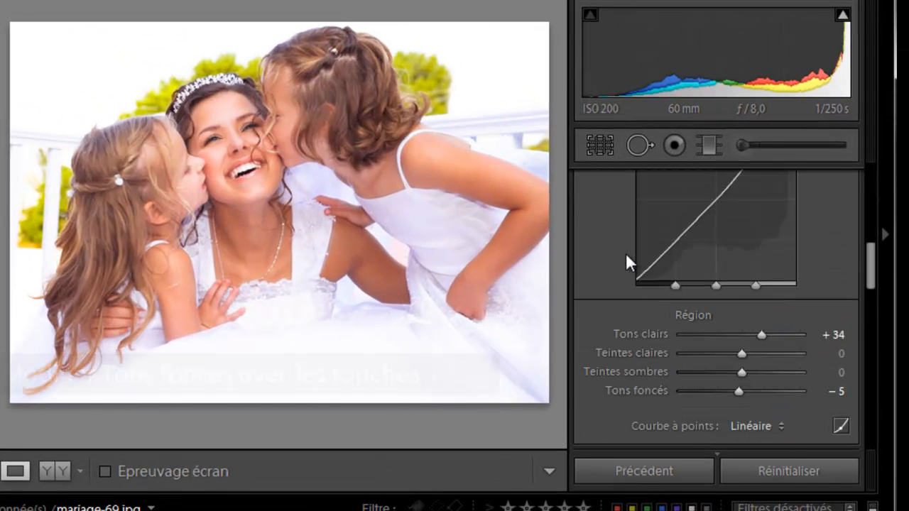
scroll(625, 262, "down", 2)
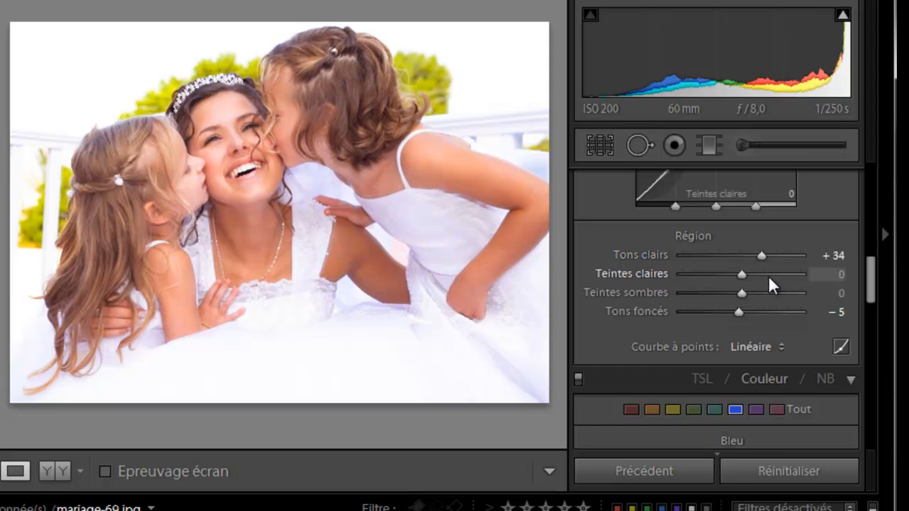
scroll(768, 284, "down", 4)
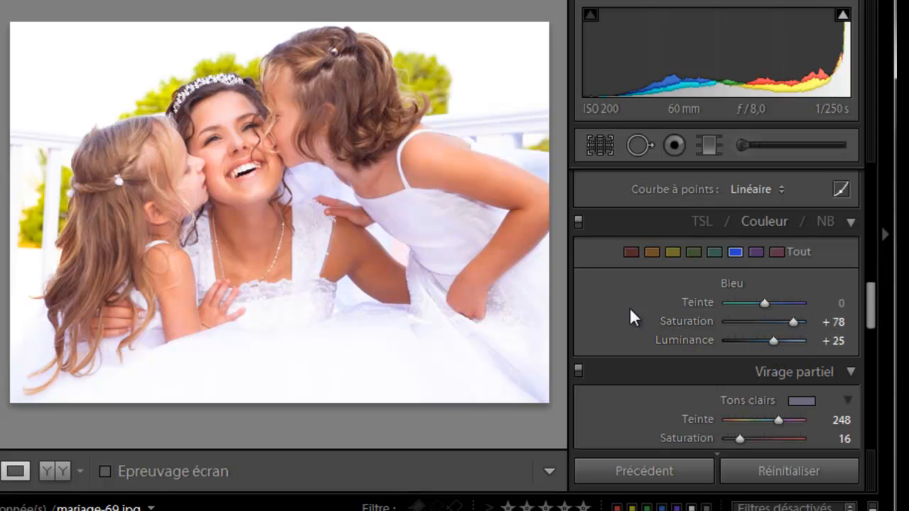
Show the red Couleur settings and examine the bride's smile and skin up close without the side panels
left_click(629, 251)
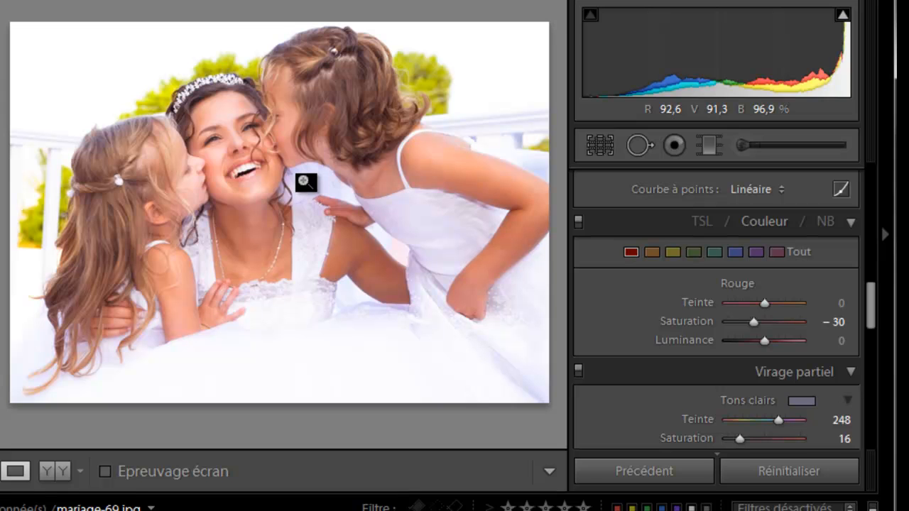
key("Tab")
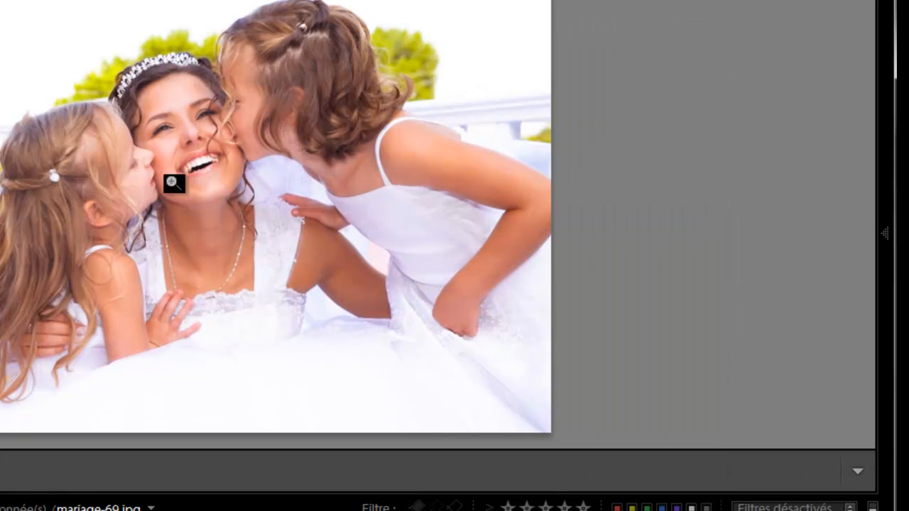
left_click(198, 160)
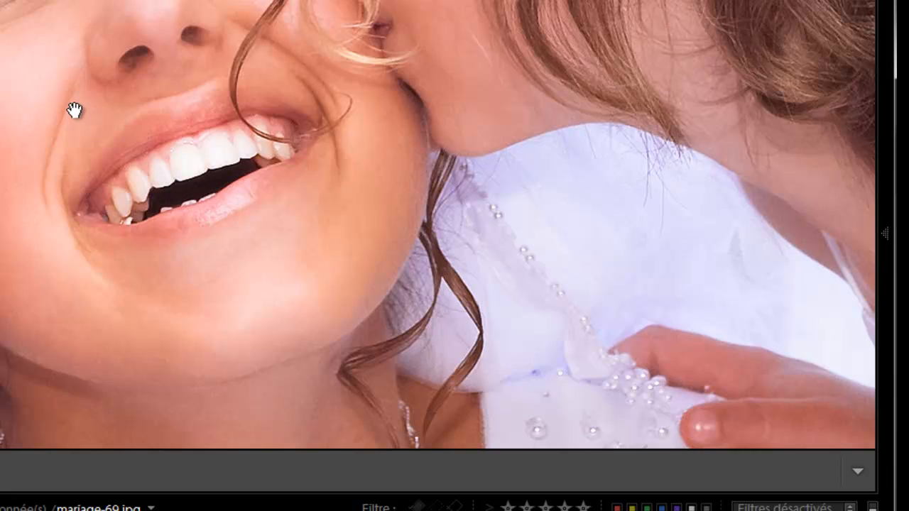
Try the "couleur mariage clair" preset on IMG_2703.CR2, compare before and after side by side without the side panels, and undo the preset
left_click(74, 110)
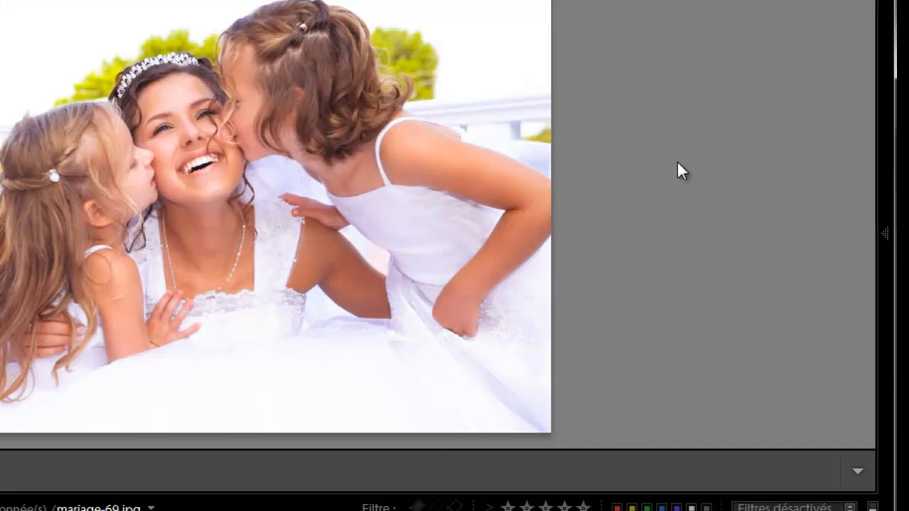
key("Tab")
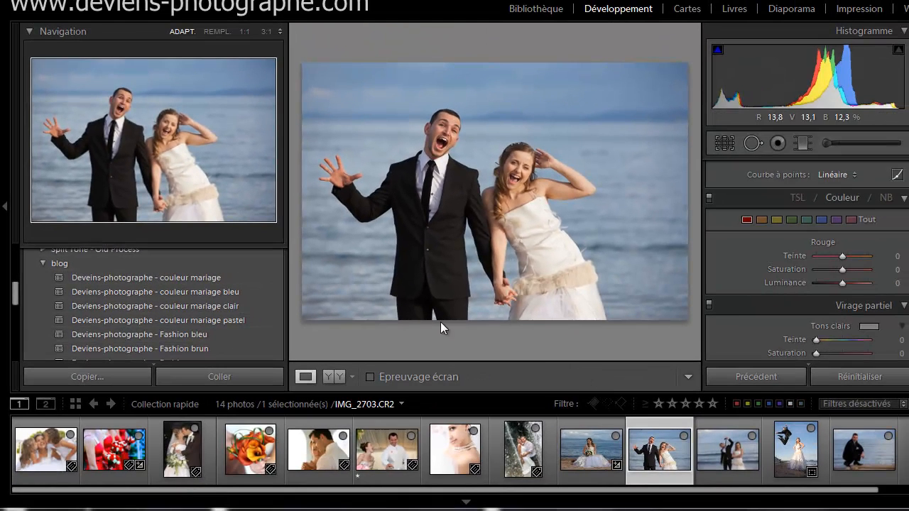
left_click(199, 306)
left_click(335, 376)
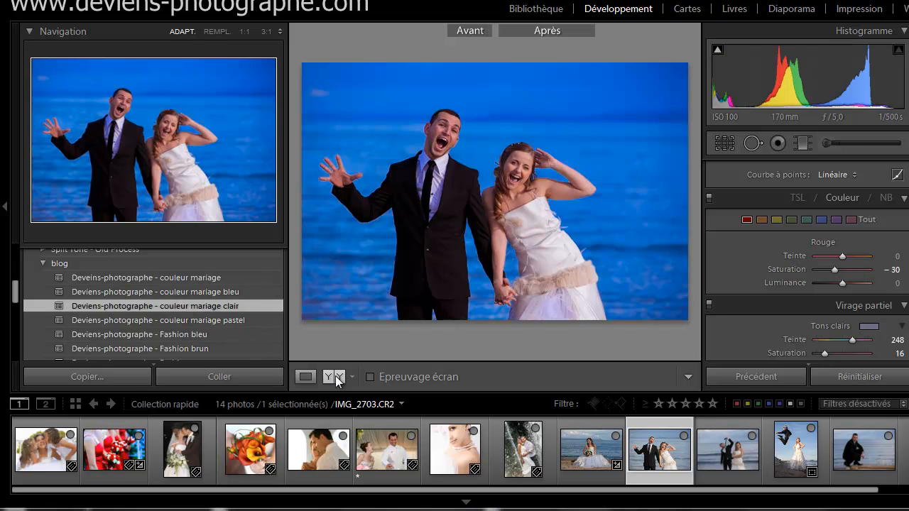
key("Tab")
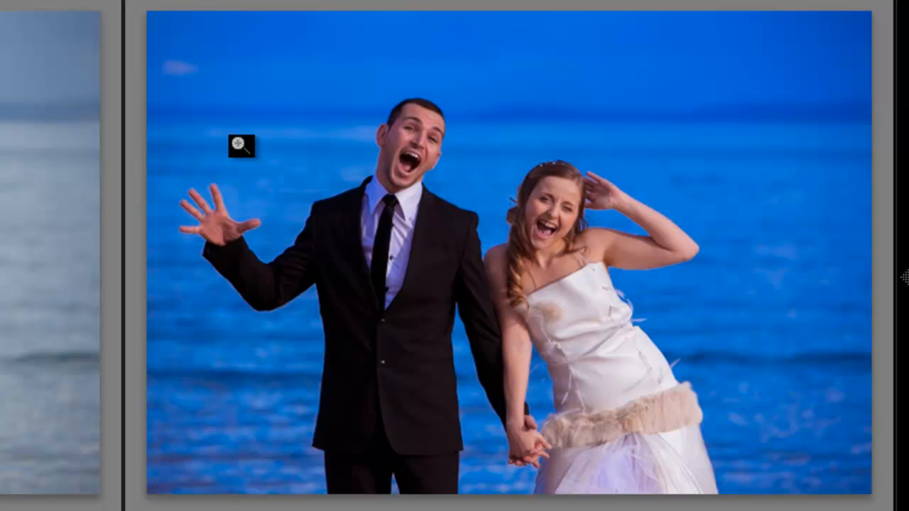
key("ctrl+z")
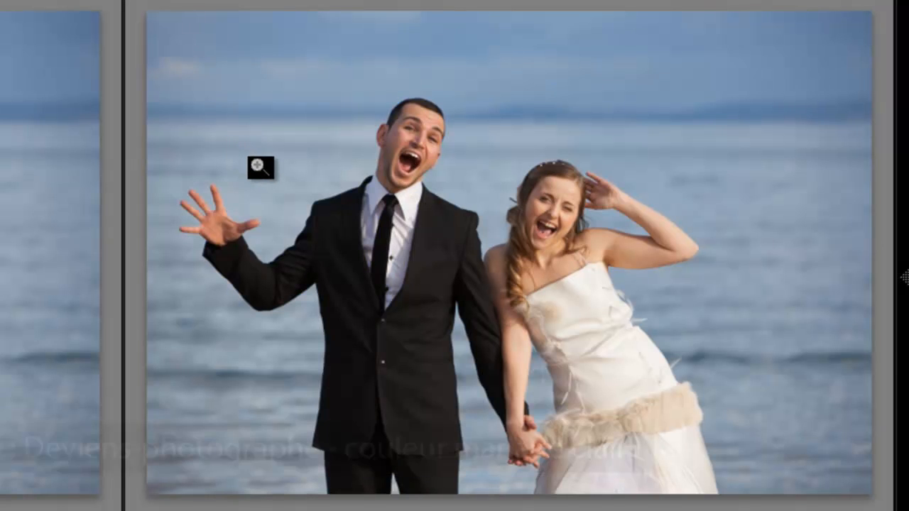
Apply the "couleur mariage clair" preset to IMG_1129-1.tif and enlarge the before and after comparison
key("Right")
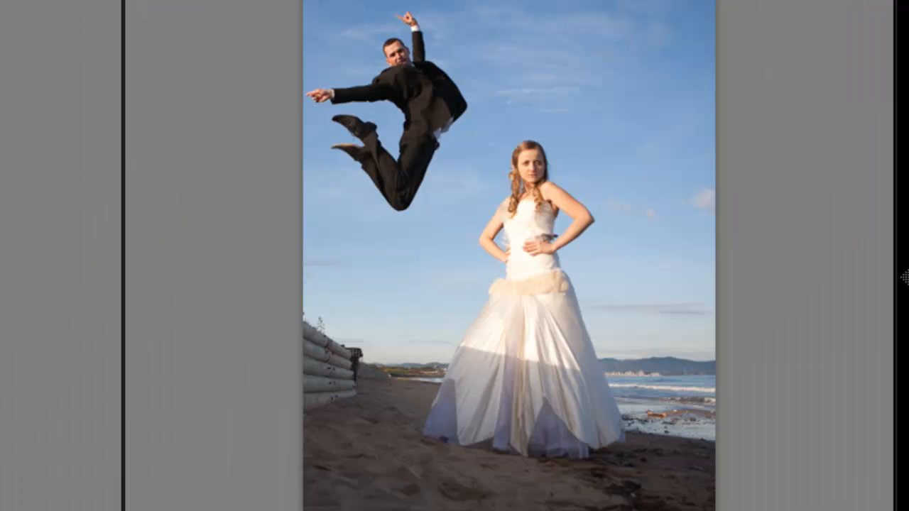
left_click(904, 277)
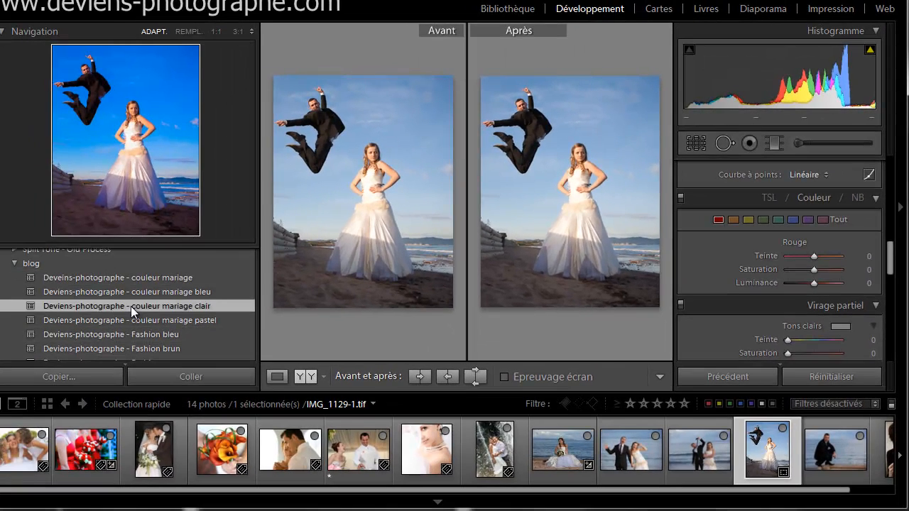
left_click(131, 306)
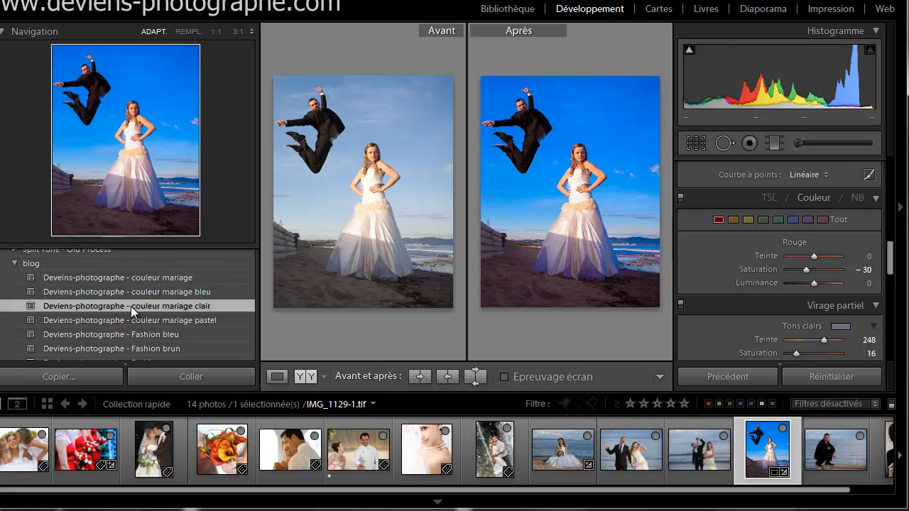
left_click(904, 216)
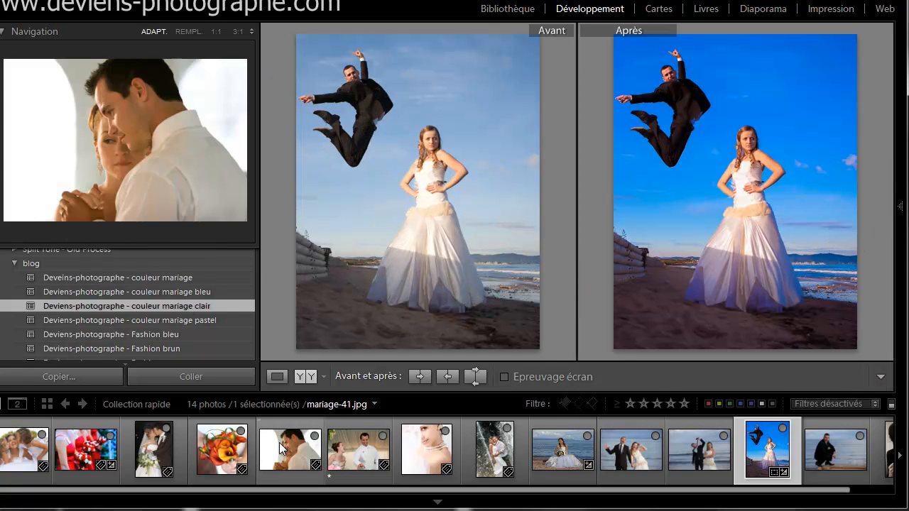
Try the "couleur mariage clair" preset on mariage-58.jpg and compare the before and after versions
left_click(417, 446)
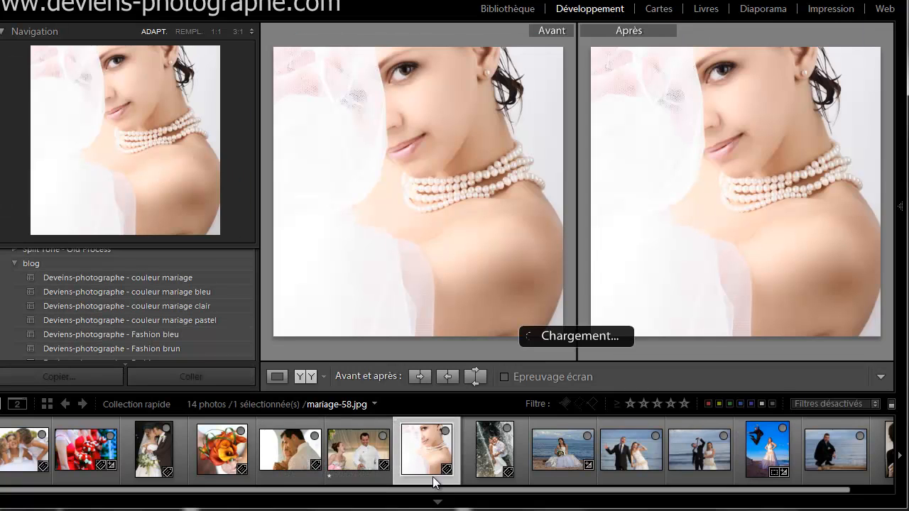
left_click(188, 305)
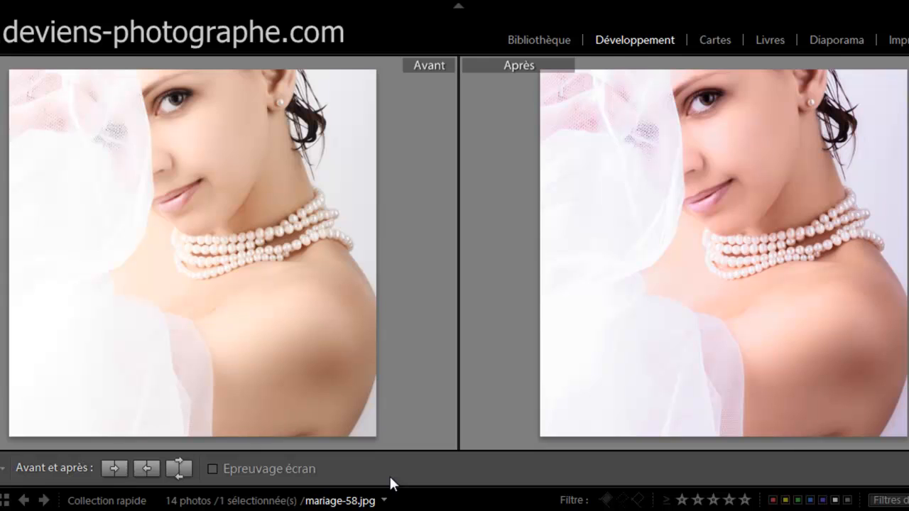
key("ctrl+z")
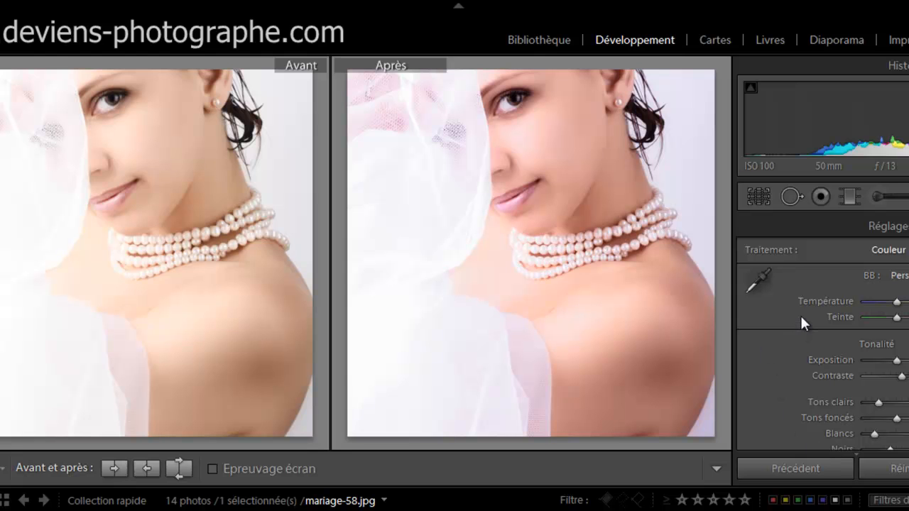
Examine the Tonalité, Présence and tone curve region settings of the preset on mariage-58.jpg
key(".")
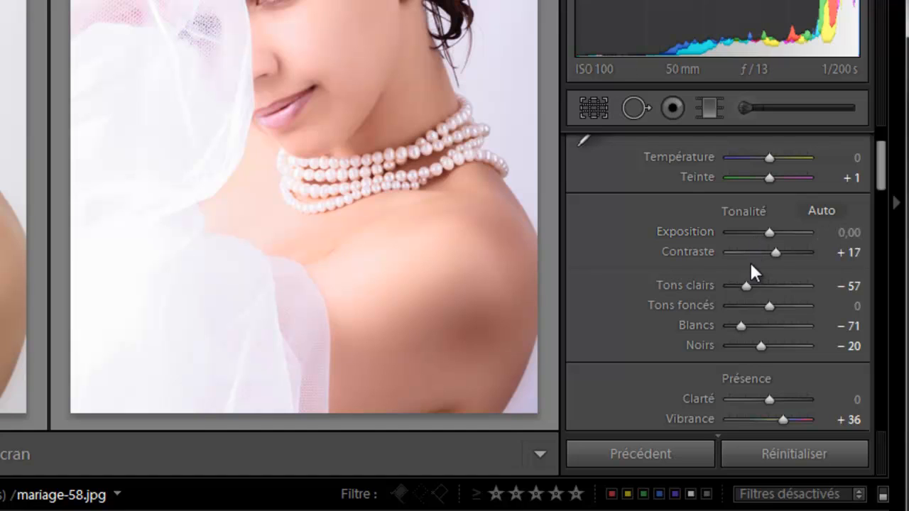
left_click_drag(767, 236, 758, 237)
double_click(758, 238)
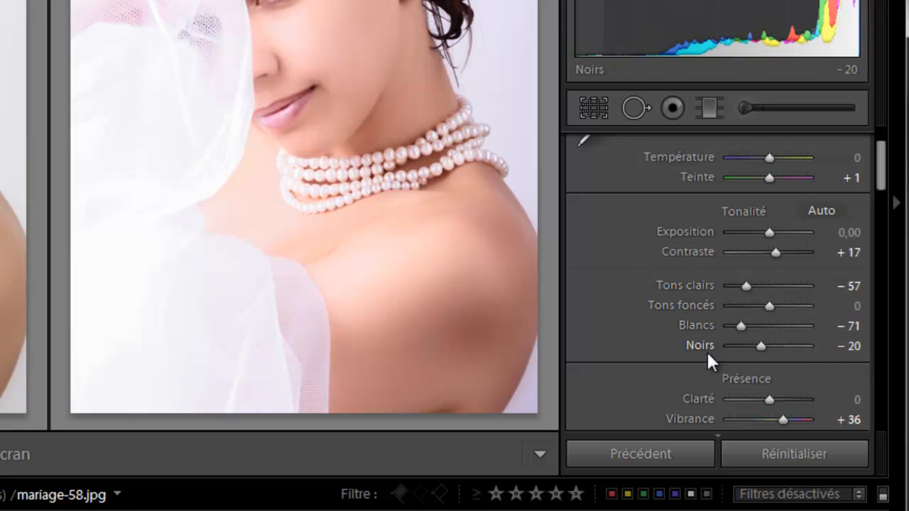
scroll(613, 316, "down", 3)
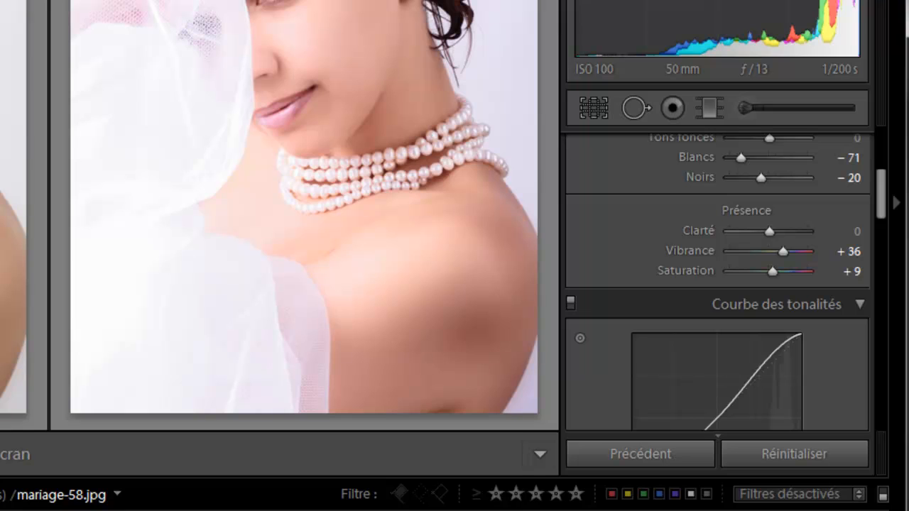
scroll(621, 311, "up", 2)
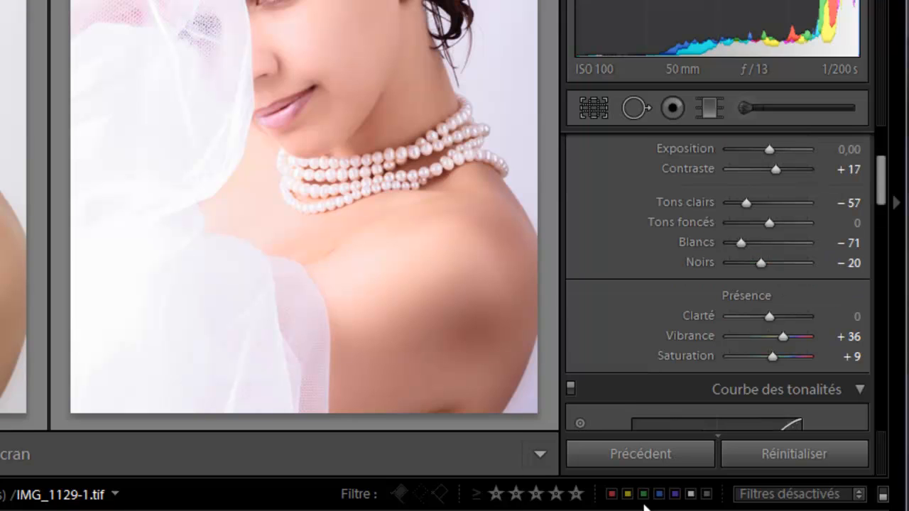
scroll(619, 305, "down", 5)
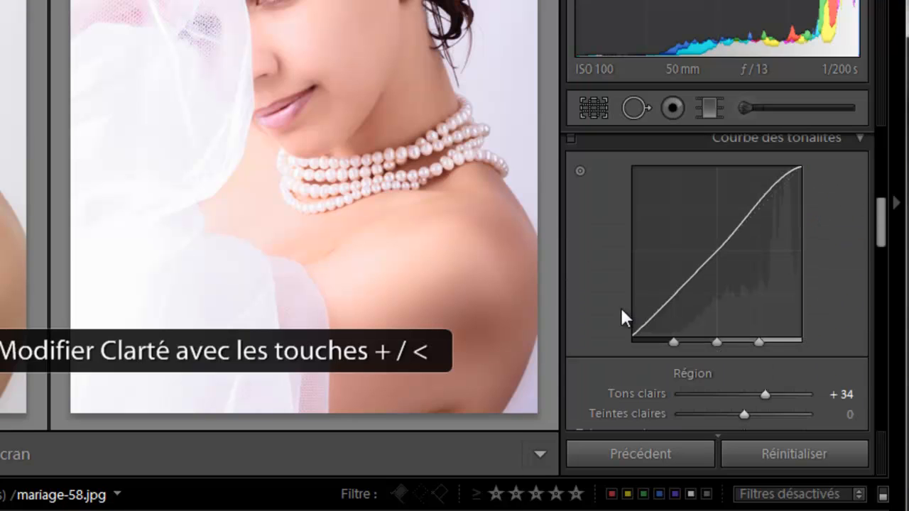
scroll(619, 305, "down", 2)
scroll(621, 312, "down", 2)
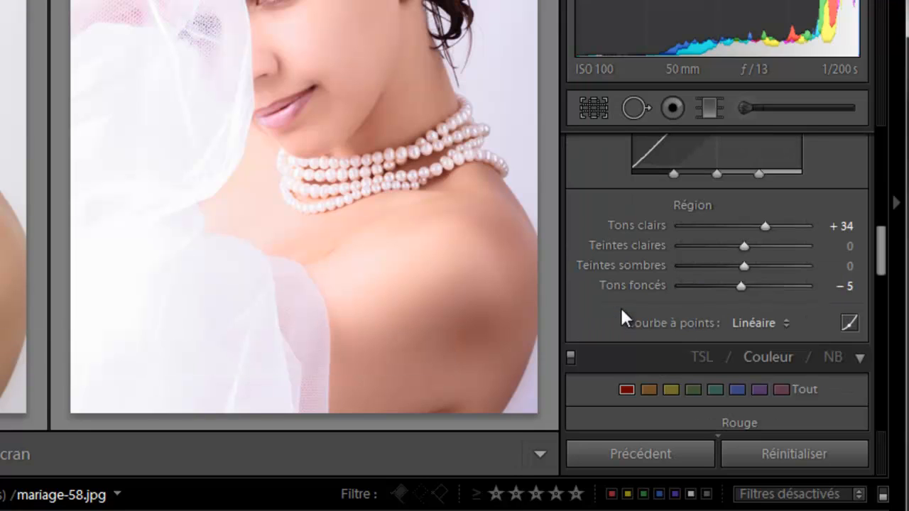
Examine the red, orange and blue Couleur settings and the Virage partiel settings of mariage-58.jpg
scroll(783, 298, "down", 4)
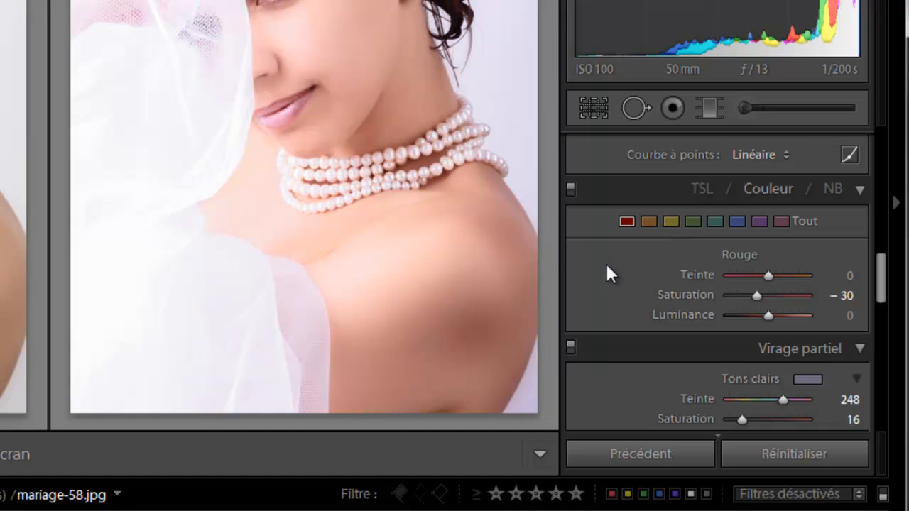
scroll(608, 274, "down", 2)
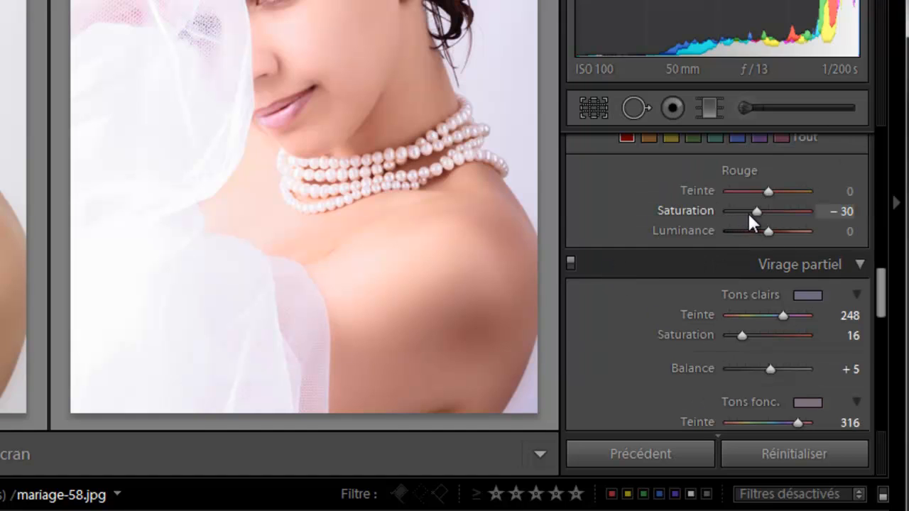
scroll(739, 220, "up", 2)
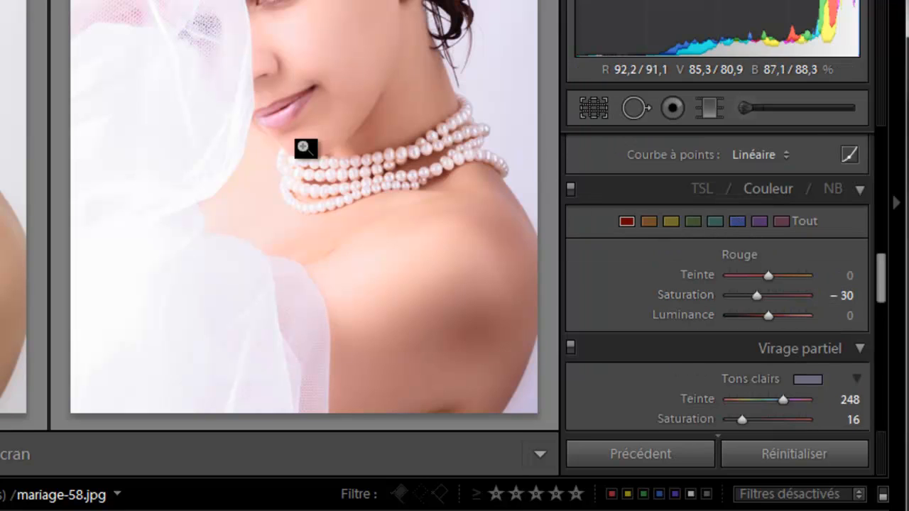
left_click(649, 220)
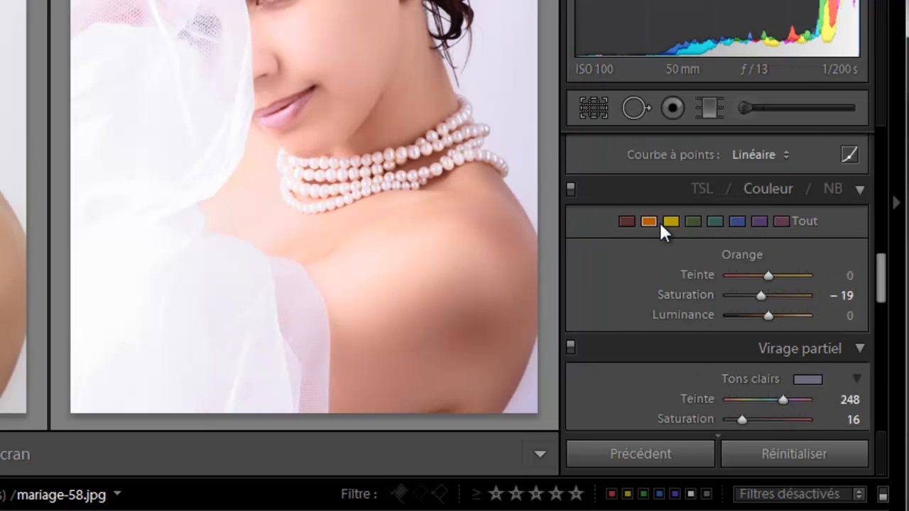
left_click(737, 221)
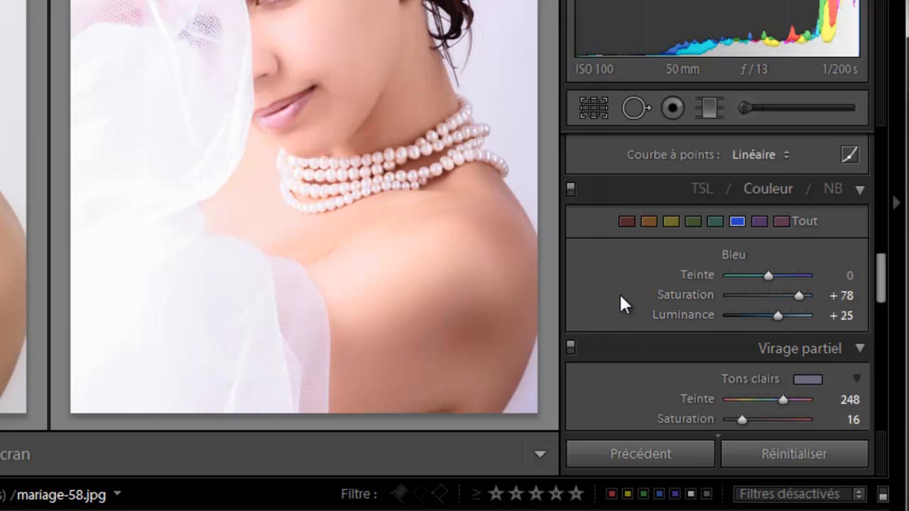
scroll(620, 294, "down", 5)
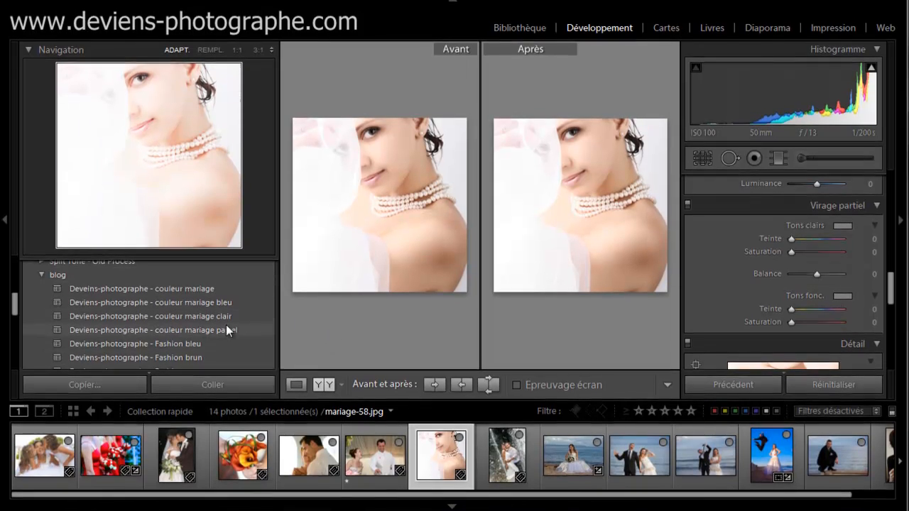
Apply the "couleur mariage pastel" preset to mariage-58.jpg and compare before and after without the side panels
left_click(225, 324)
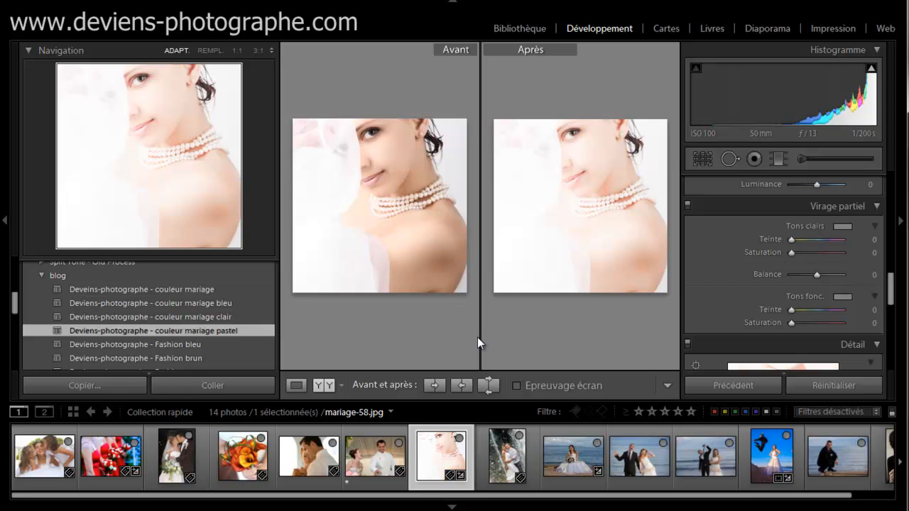
key("Tab")
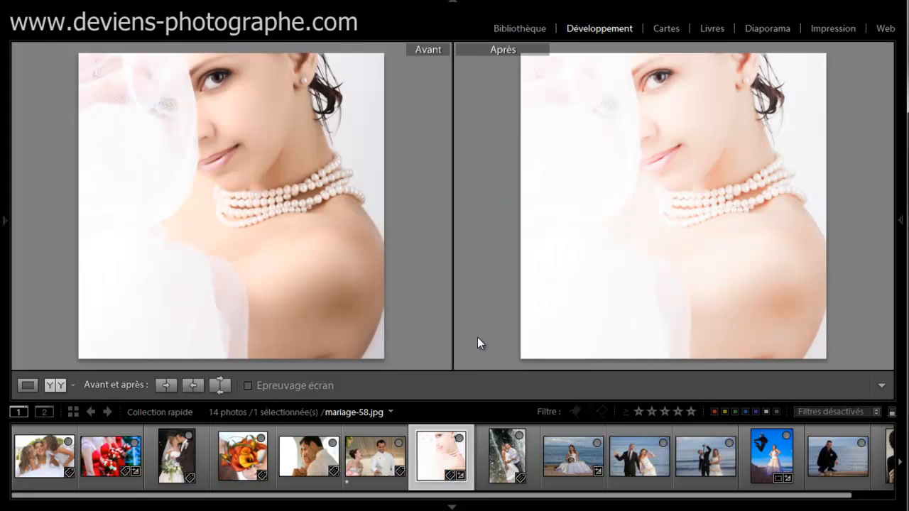
key("Tab")
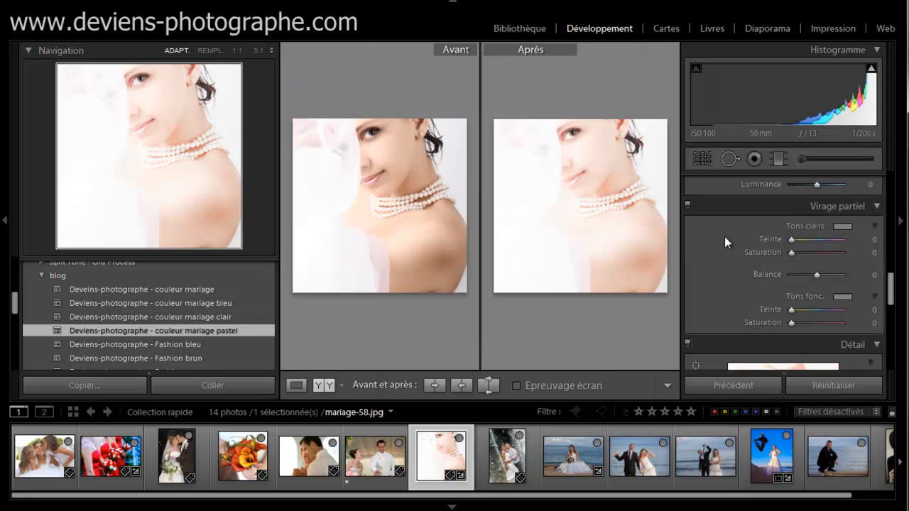
Set the Exposition of mariage-58.jpg to +0,33
scroll(811, 222, "up", 10)
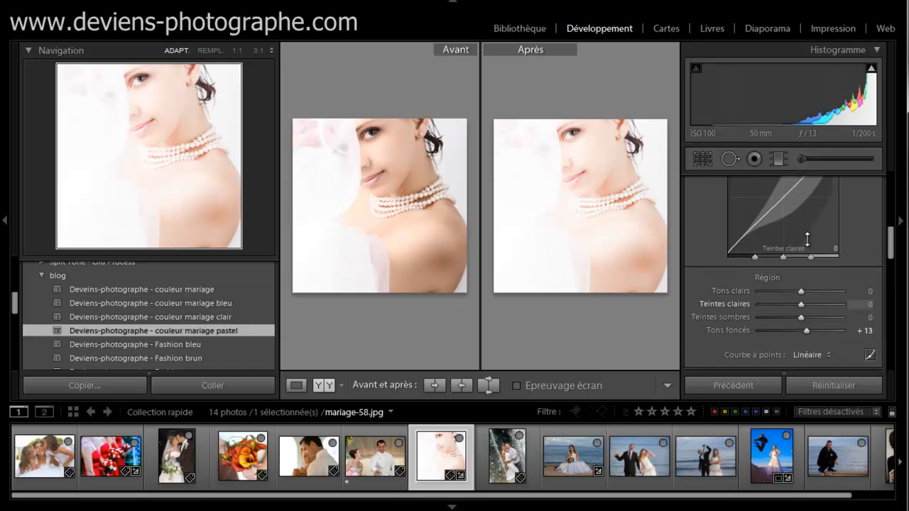
scroll(792, 265, "up", 3)
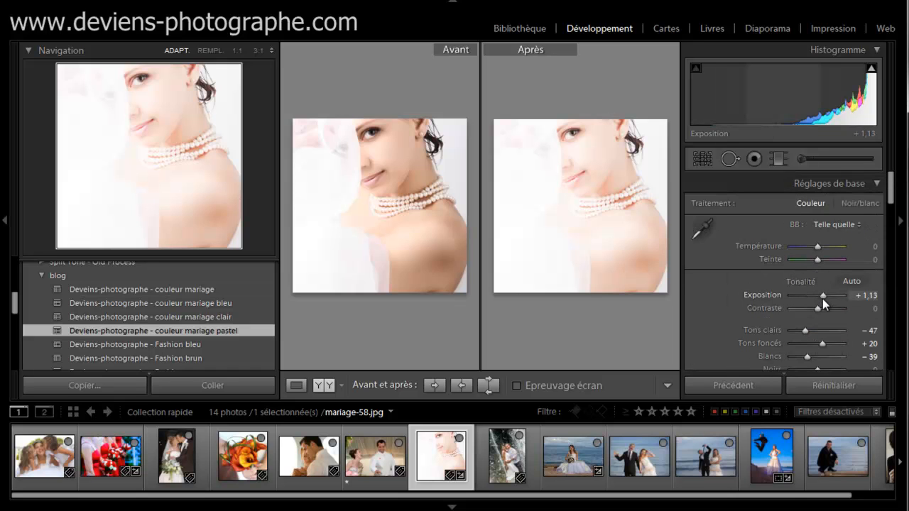
double_click(821, 298)
left_click_drag(818, 296, 821, 297)
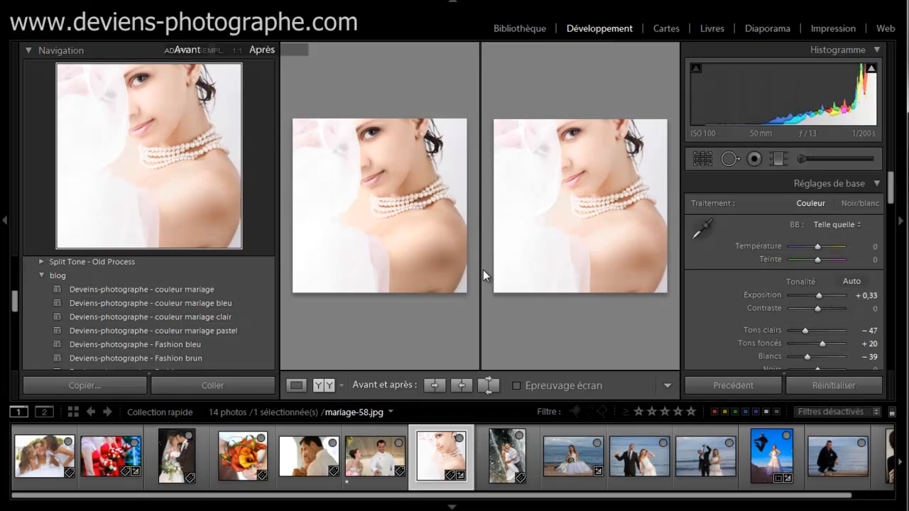
Compare the bride's mouth and skin in mariage-58.jpg before and after up close without the side panels
key("Tab")
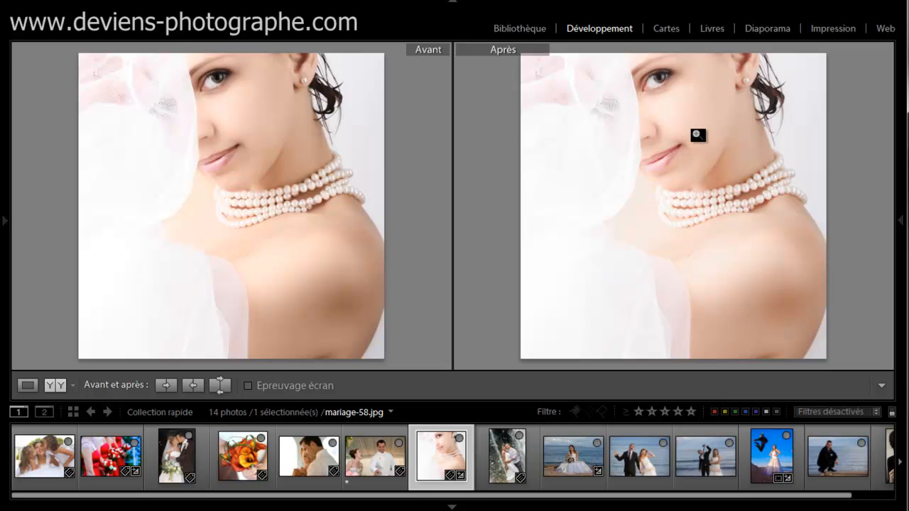
left_click(697, 135)
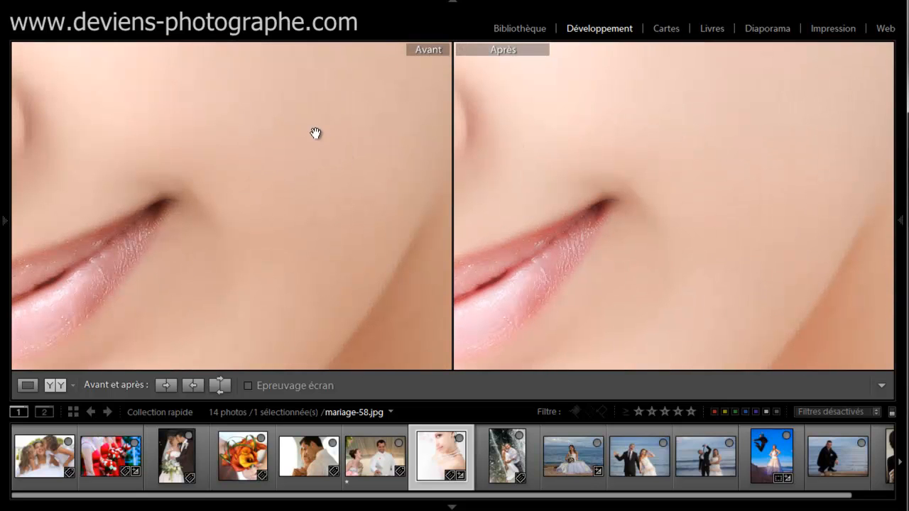
left_click(561, 192)
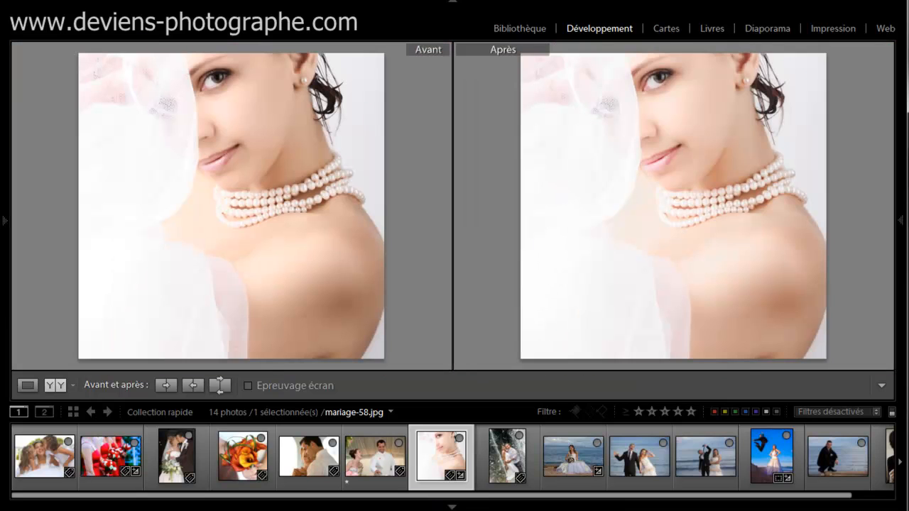
Apply the "couleur mariage pastel" preset to mariage-40.jpg and compare before and after without the side panels
left_click(363, 476)
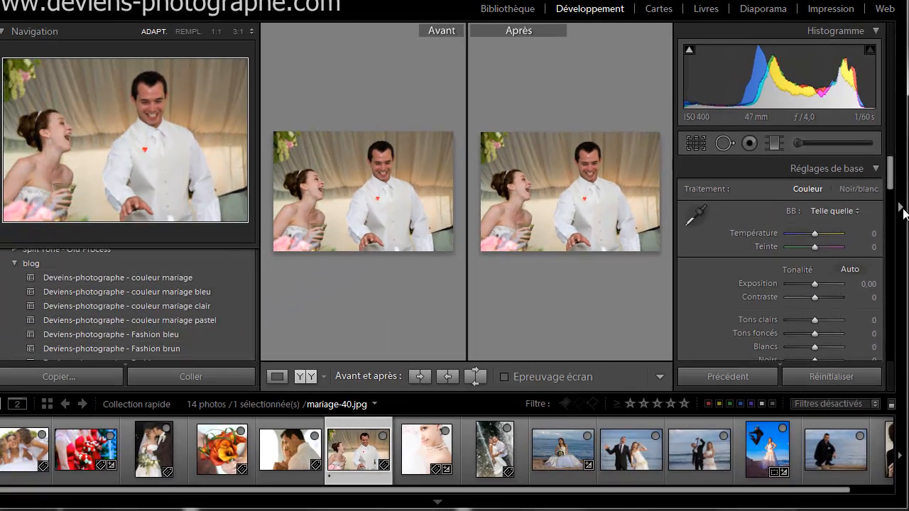
left_click(890, 289)
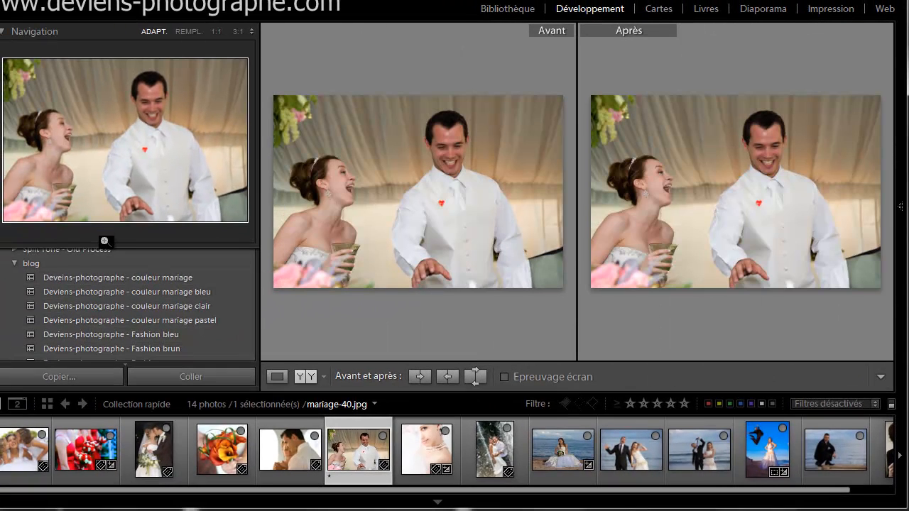
left_click(112, 320)
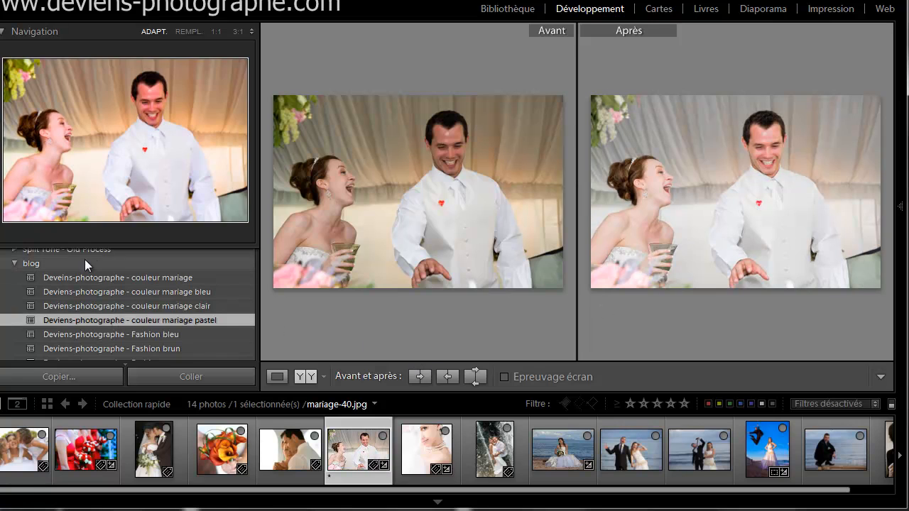
key("F8")
key("Tab")
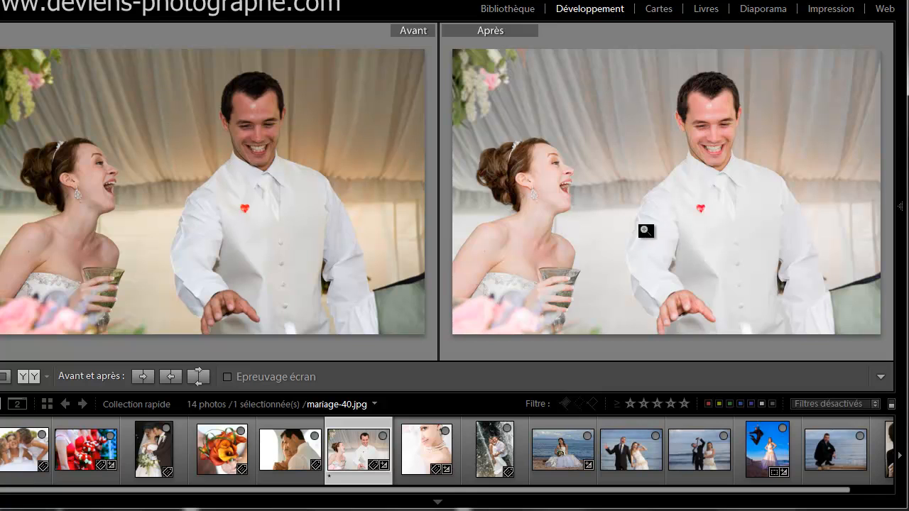
key("Tab")
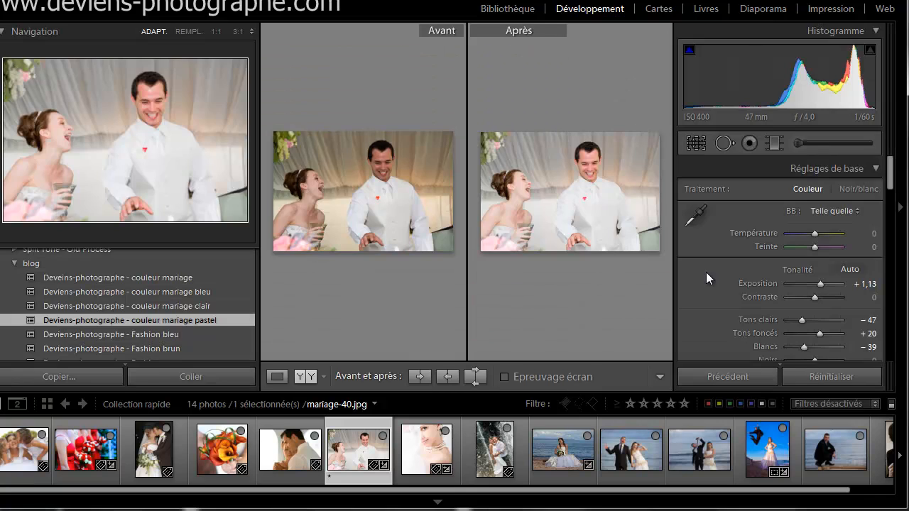
Show only the edited version of mariage-40.jpg and set its Tons clairs to -60 and Blancs to -79
left_click(276, 376)
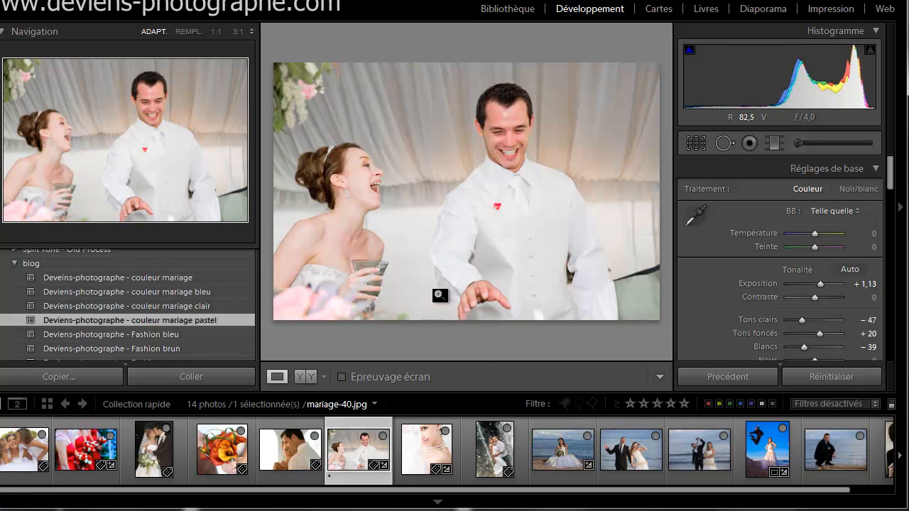
left_click(2, 218)
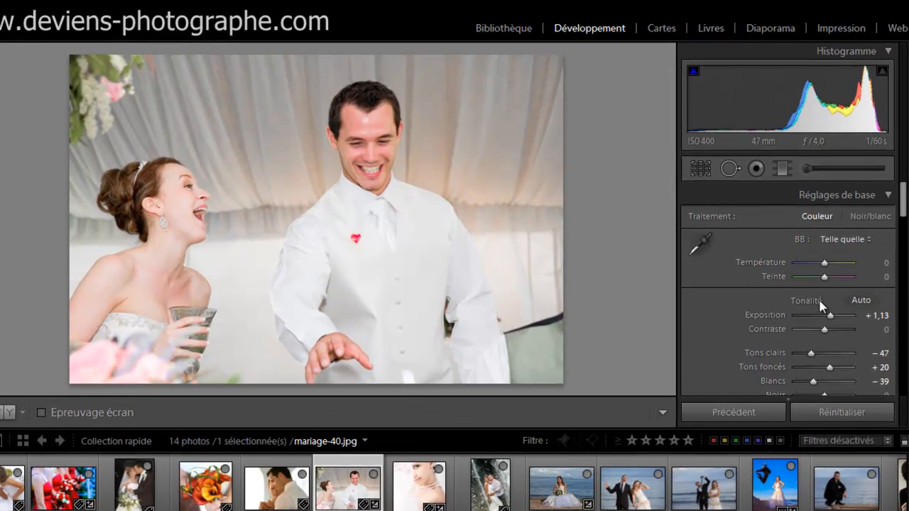
scroll(751, 312, "down", 4)
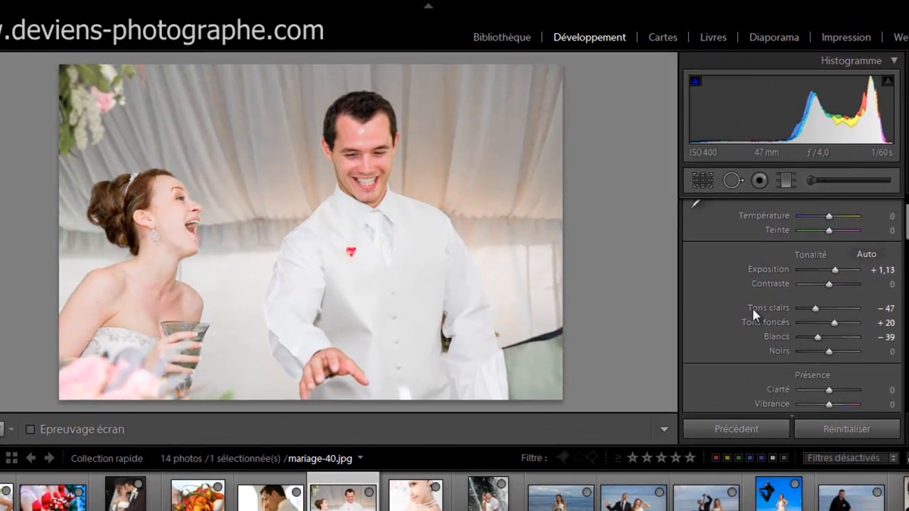
left_click_drag(812, 248, 803, 279)
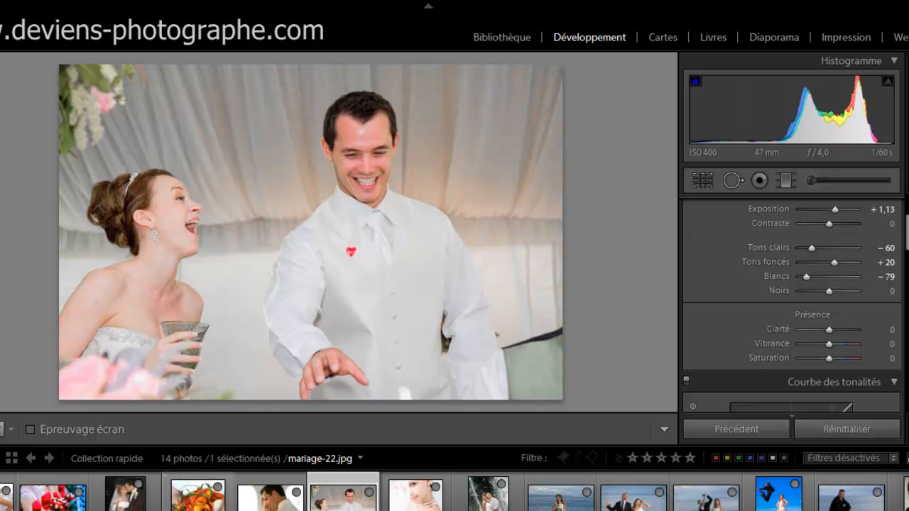
Apply the "couleur mariage pastel" preset to mariage-22.jpg and compare before and after without the side panels
left_click(183, 499)
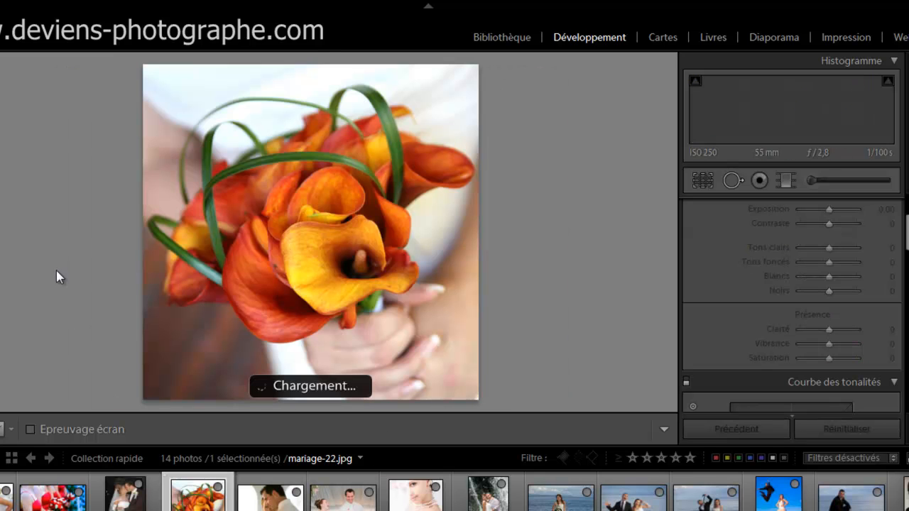
mouse_move(2, 220)
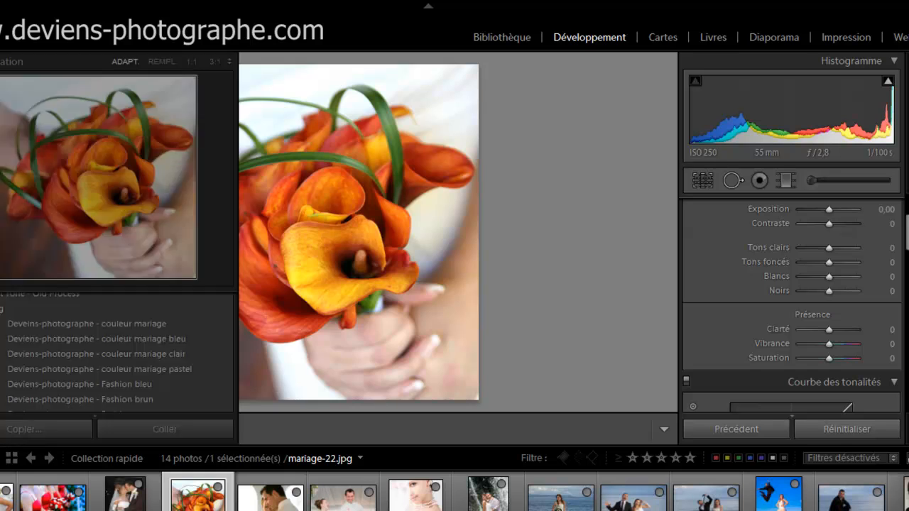
left_click(110, 369)
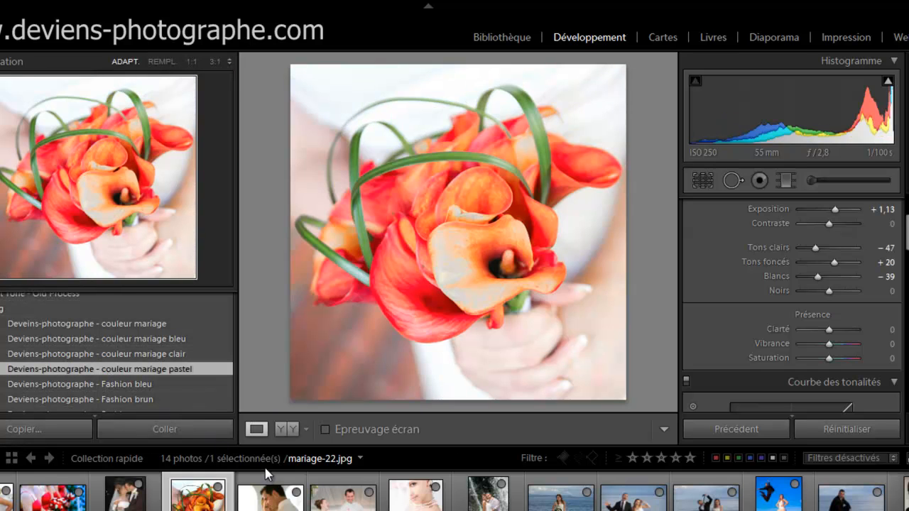
left_click(283, 431)
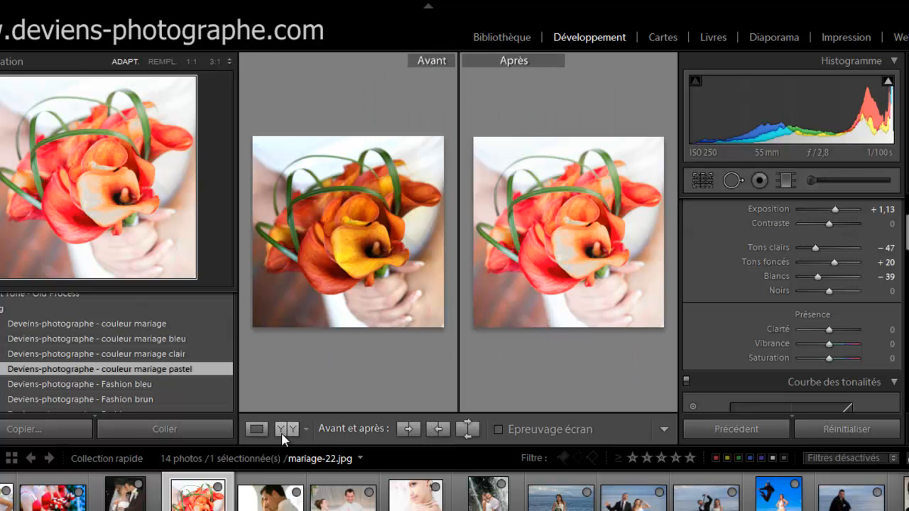
key("Tab")
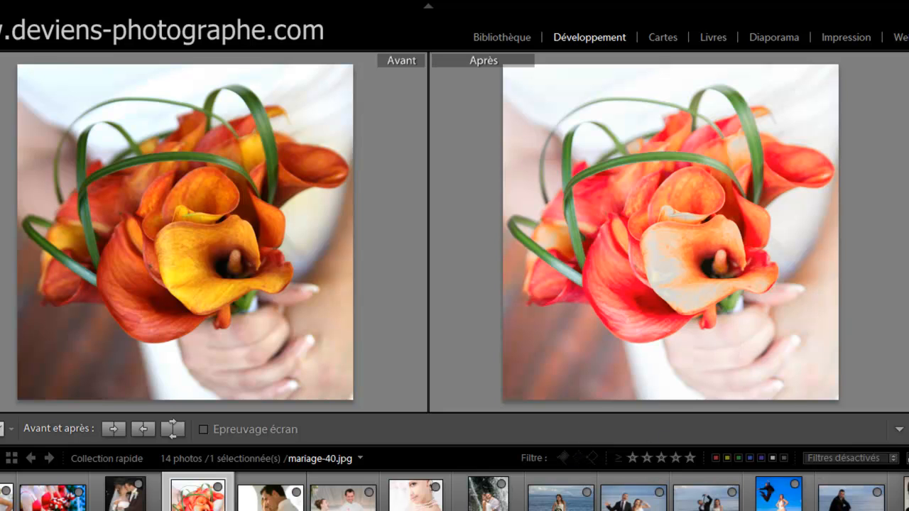
Revert mariage-08.jpg to its original import state in the edit history
left_click(51, 497)
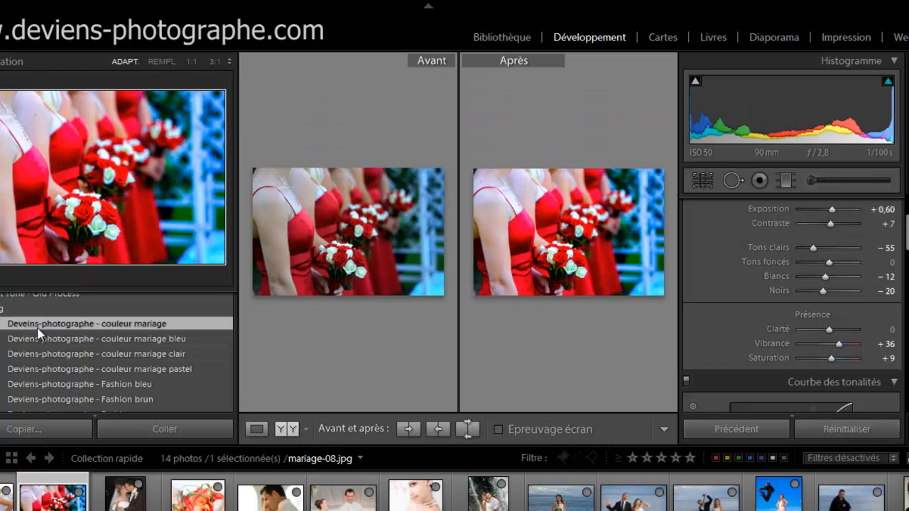
scroll(37, 334, "down", 10)
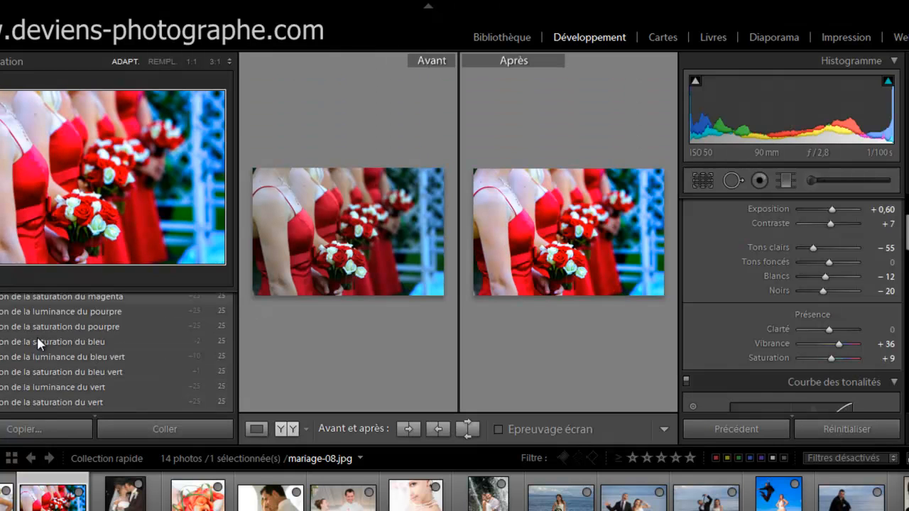
scroll(36, 346, "down", 5)
left_click(35, 319)
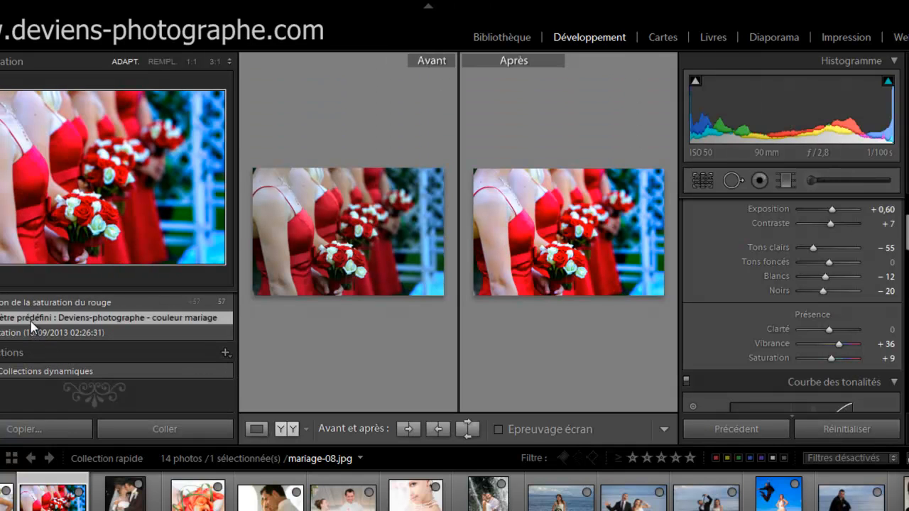
left_click(36, 333)
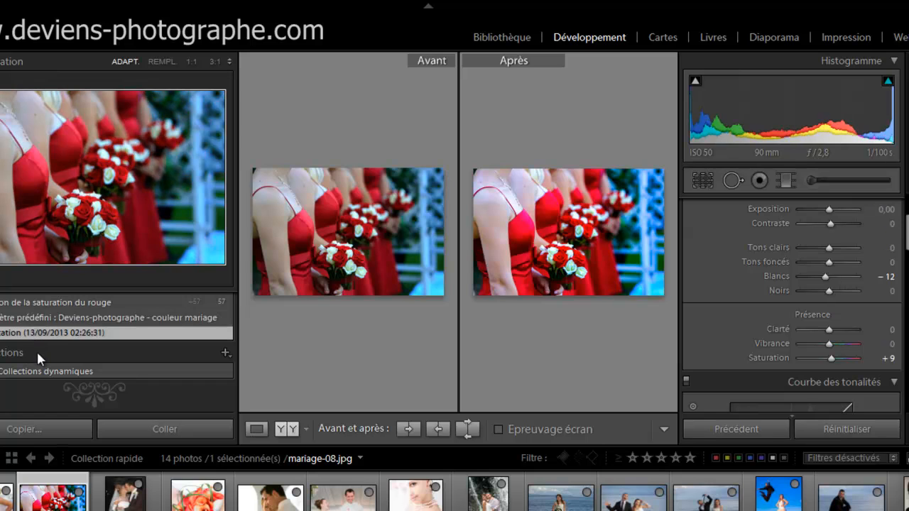
Apply the "couleur mariage pastel" preset to mariage-08.jpg and compare before and after without the side panels
scroll(41, 362, "up", 10)
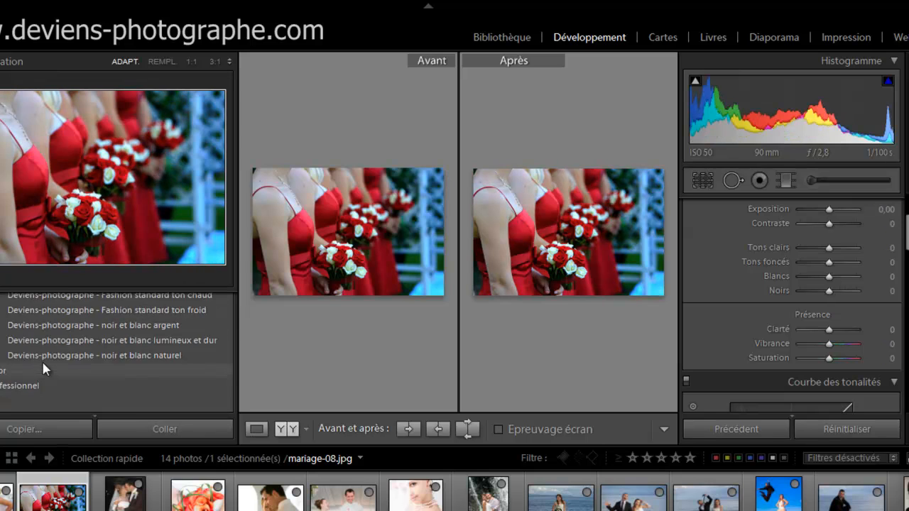
scroll(44, 368, "up", 3)
scroll(44, 368, "down", 1)
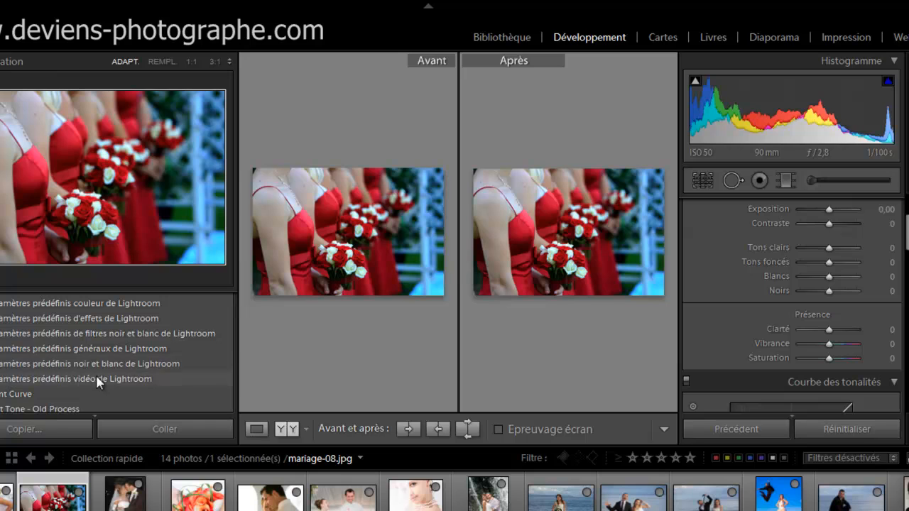
scroll(158, 344, "up", 1)
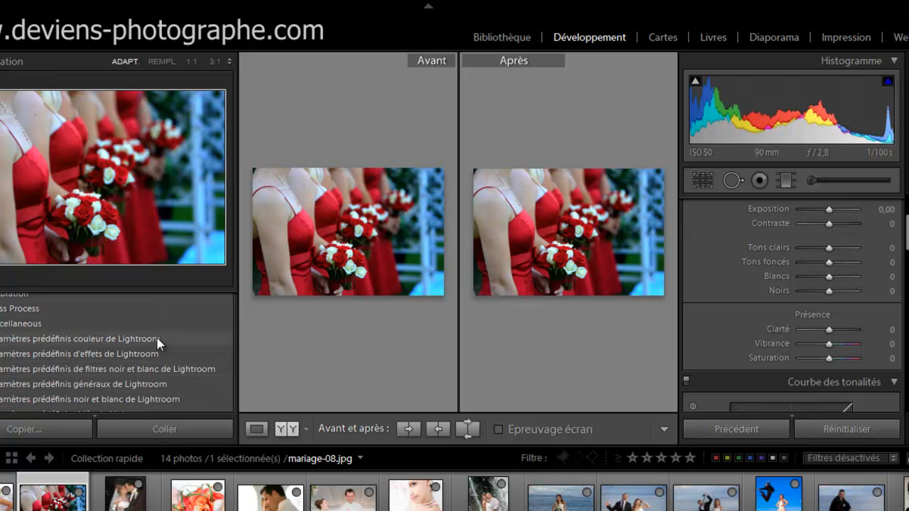
scroll(158, 344, "down", 1)
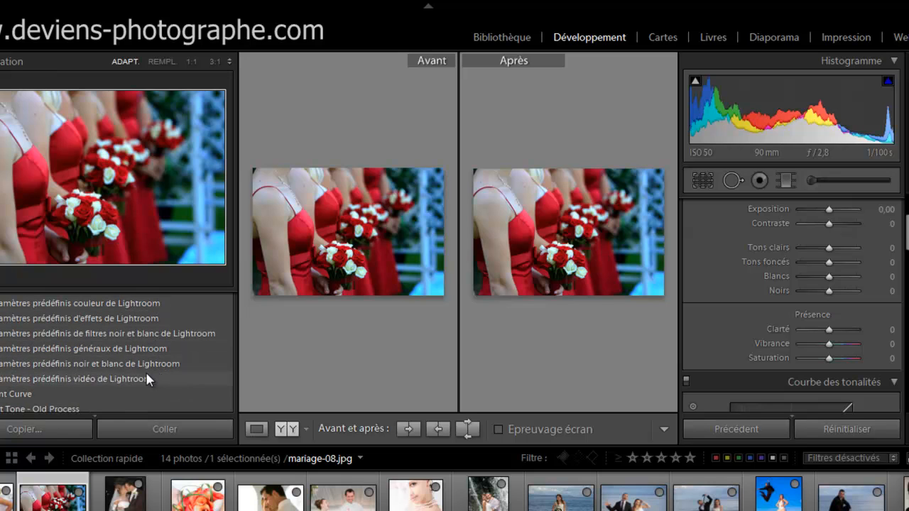
scroll(146, 376, "up", 2)
scroll(147, 377, "down", 4)
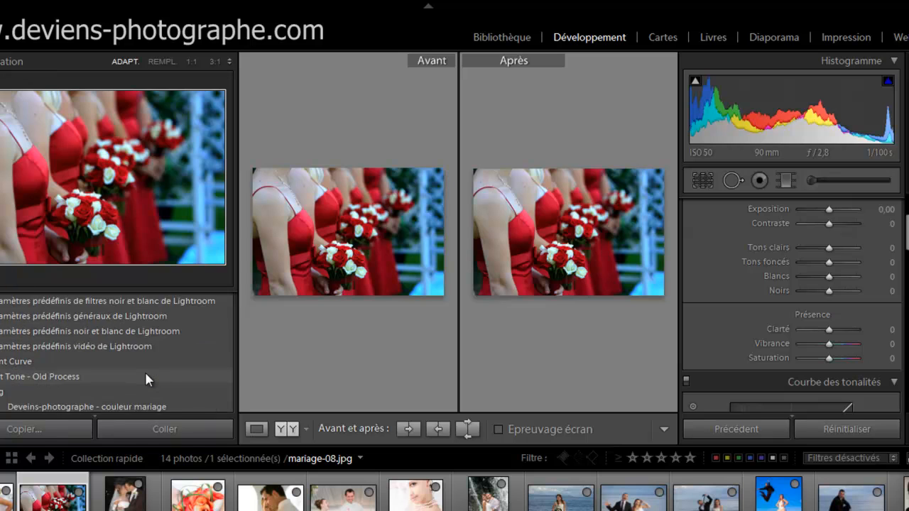
scroll(147, 376, "down", 1)
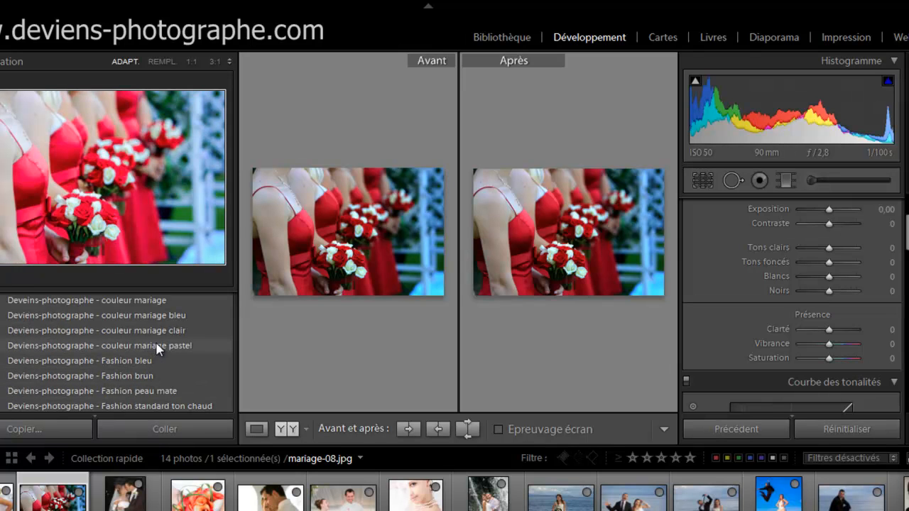
left_click(157, 347)
key("Tab")
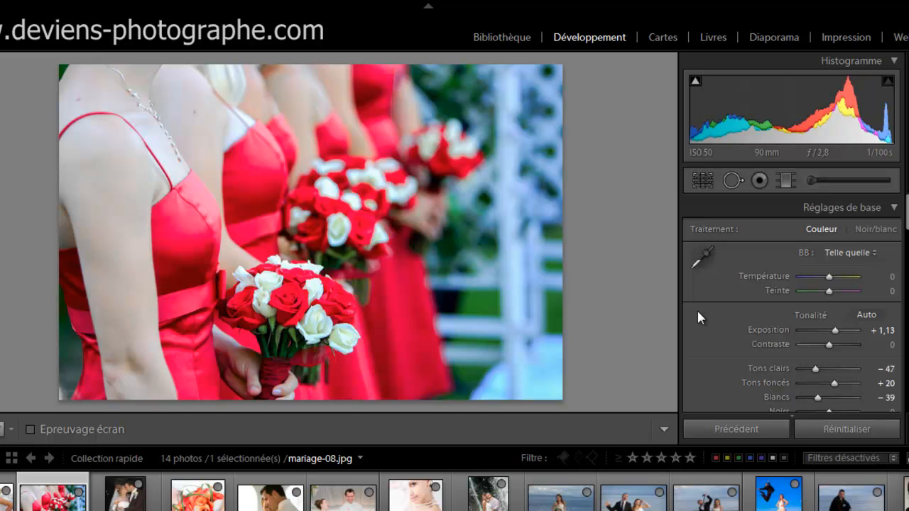
Examine the Tonalité, Présence and Courbe des tonalités settings of mariage-08.jpg
scroll(701, 317, "down", 2)
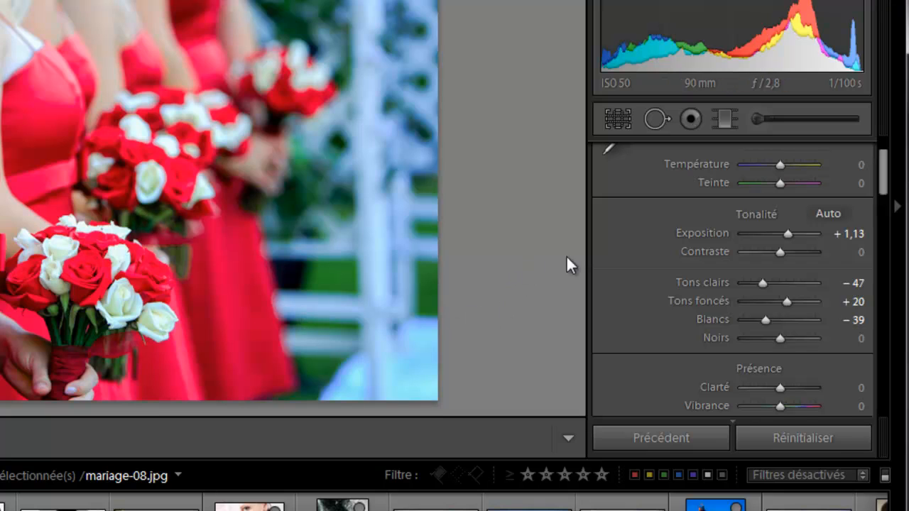
scroll(630, 259, "down", 5)
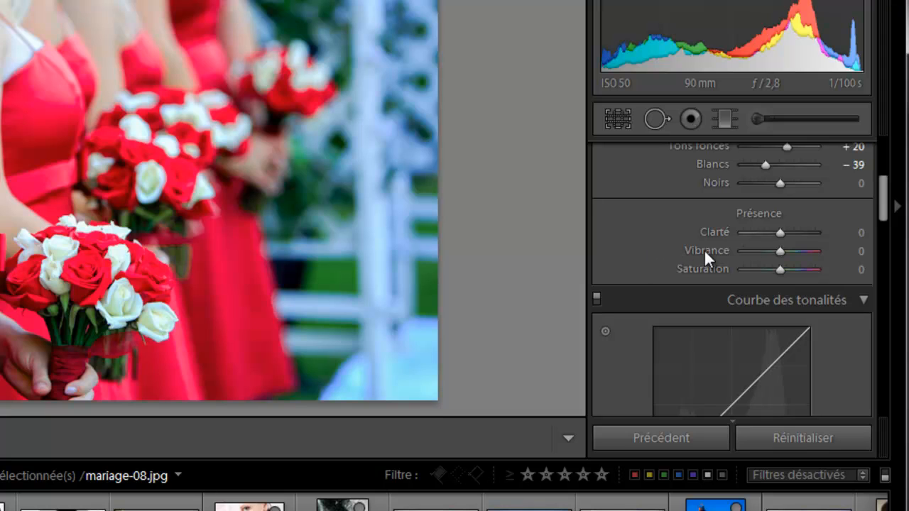
mouse_move(781, 252)
left_mouse_down()
mouse_move(802, 252)
mouse_move(738, 261)
mouse_move(780, 257)
left_mouse_up()
scroll(610, 203, "down", 5)
scroll(626, 244, "up", 3)
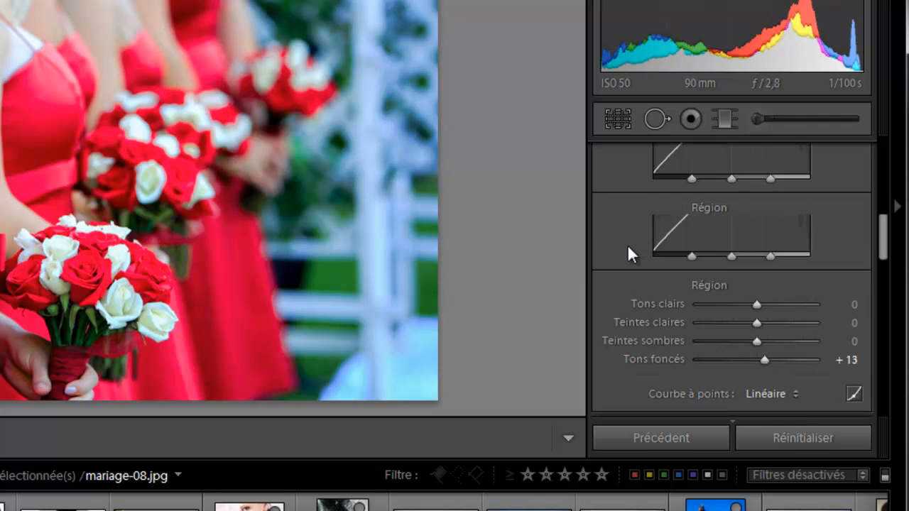
scroll(627, 244, "down", 3)
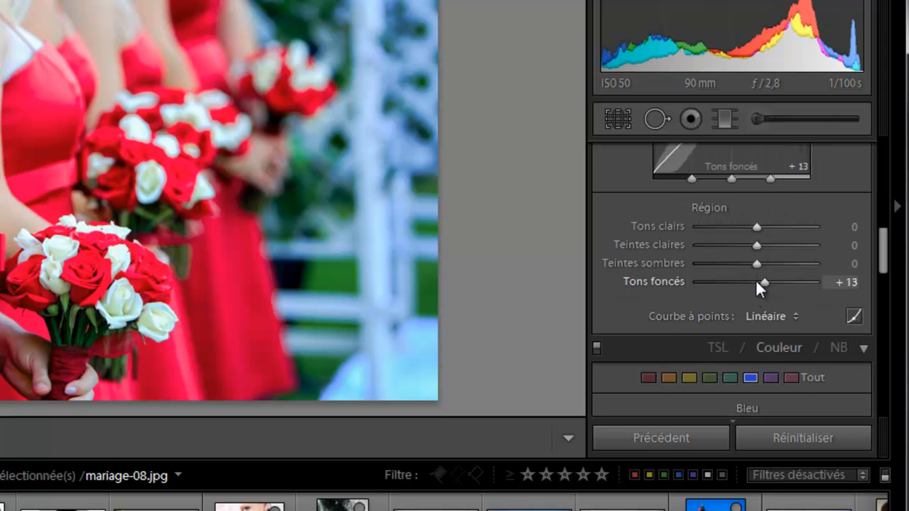
Examine the red and blue Couleur settings and the Virage partiel settings of mariage-08.jpg
scroll(631, 261, "down", 3)
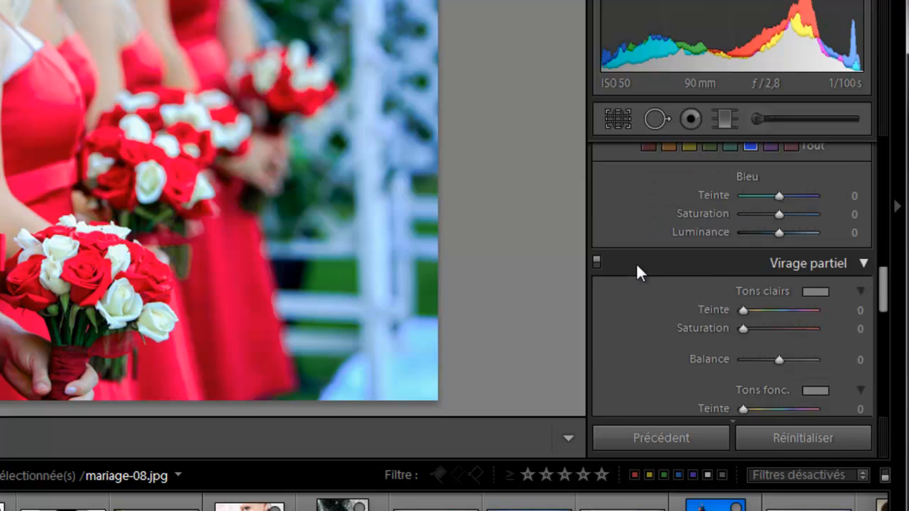
left_click(648, 223)
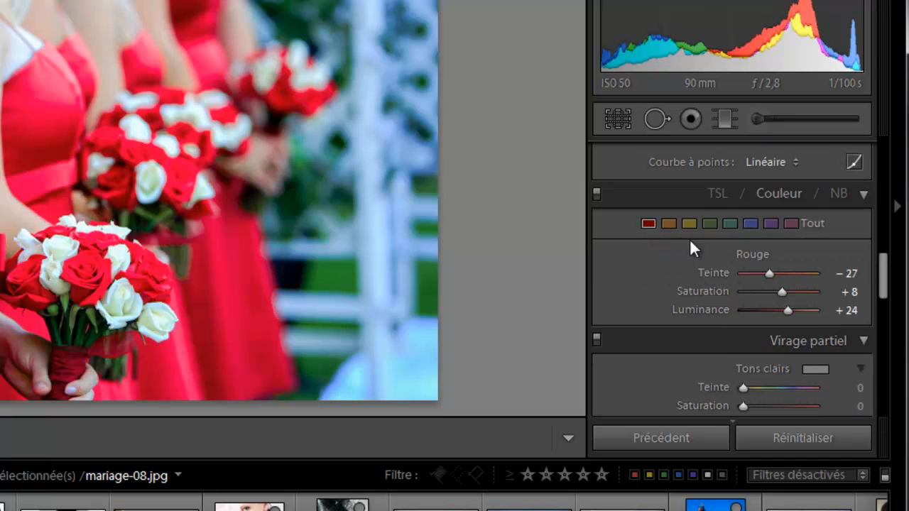
left_click(752, 225)
scroll(693, 252, "down", 4)
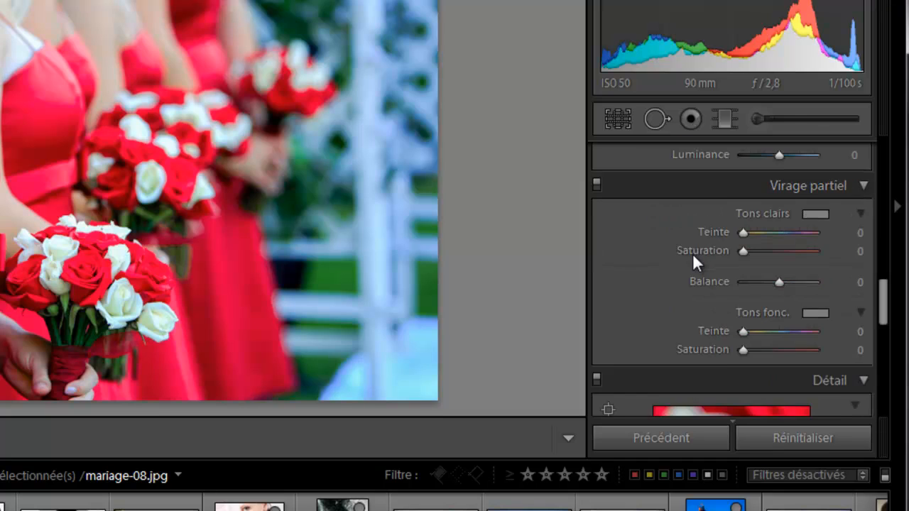
scroll(690, 255, "up", 2)
scroll(712, 275, "down", 2)
scroll(714, 275, "up", 2)
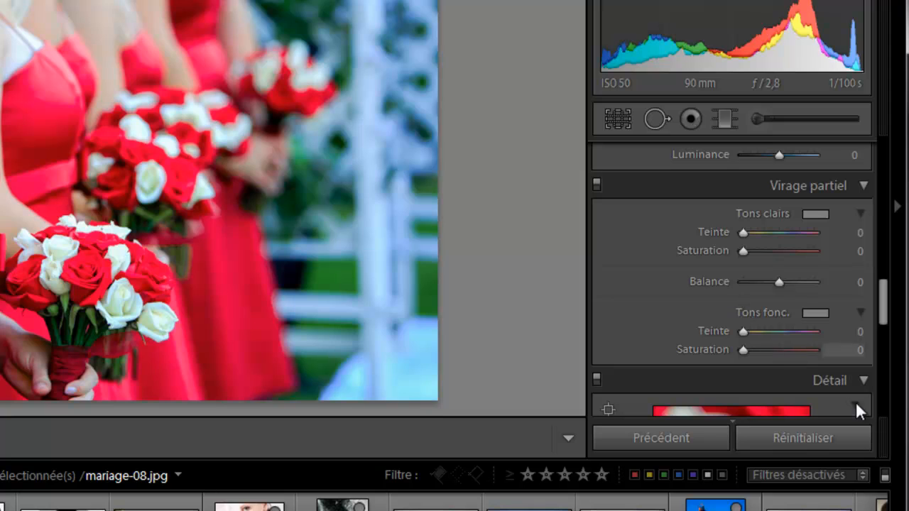